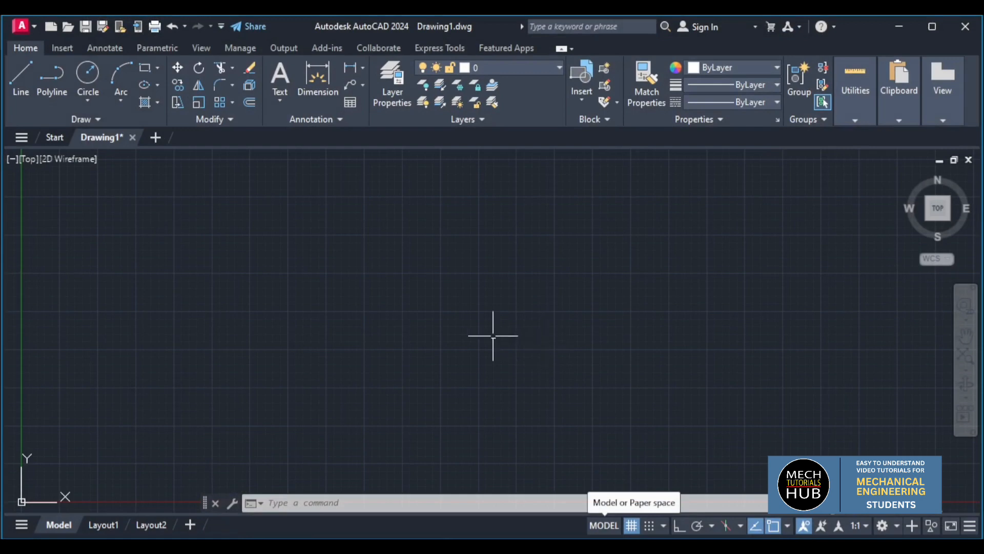
Turn off the drawing grid and zoom to the full drawing extents with Zoom All.
left_click(631, 525)
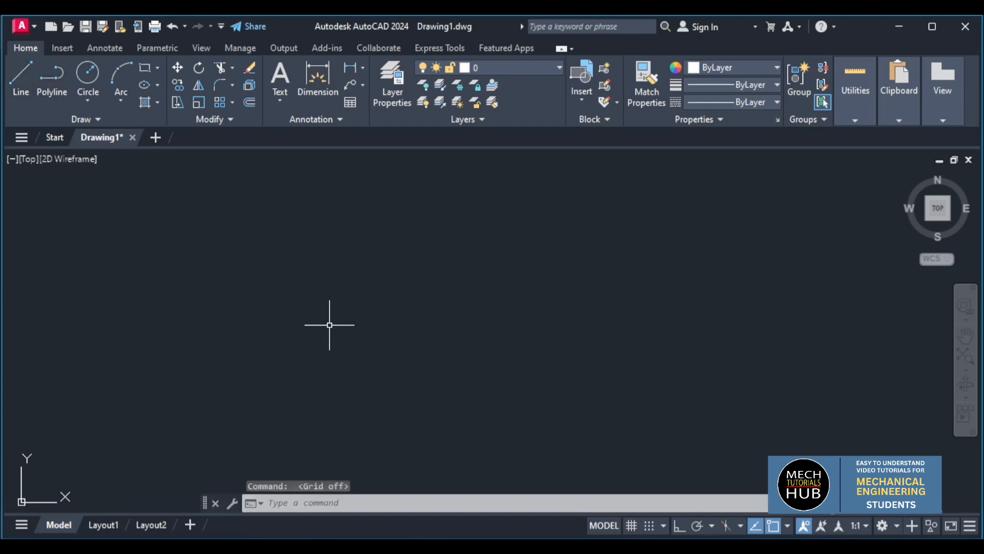
type("z")
key("Return")
type("a")
key("Return")
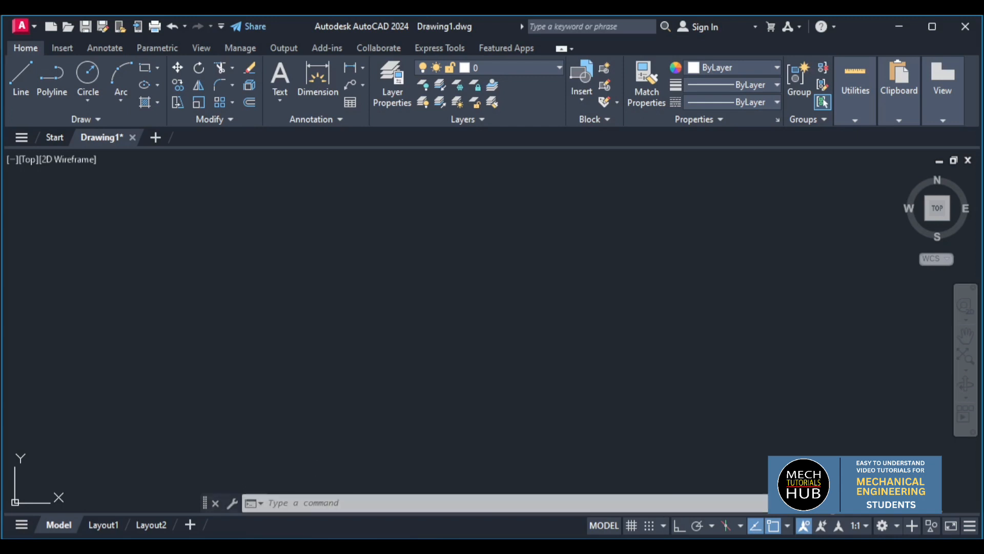
Consult the exercise image MTH_AutoCAD_Exercises_2D_13.jpg and draw a vertical line 170 units long downward in AutoCAD with Ortho on.
left_click(593, 546)
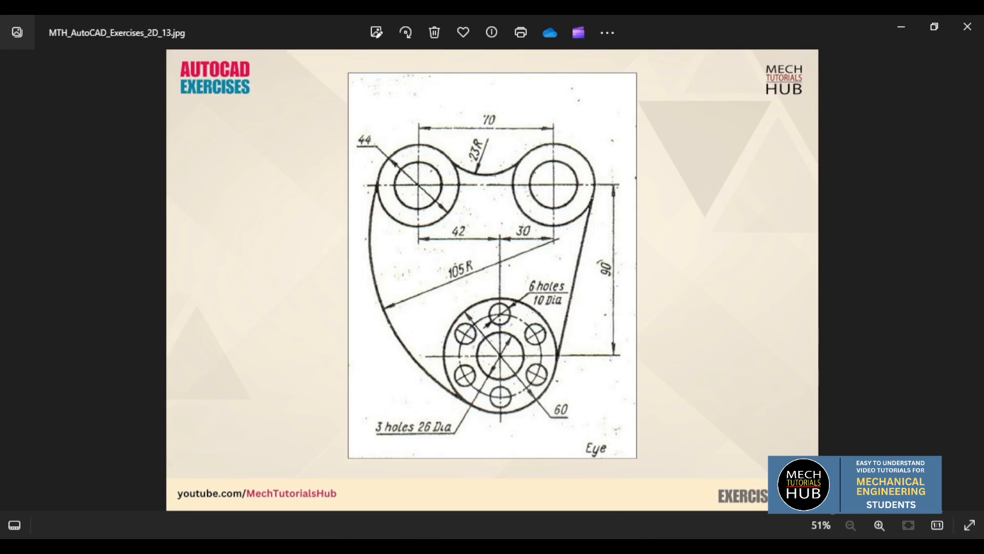
key("alt+Tab")
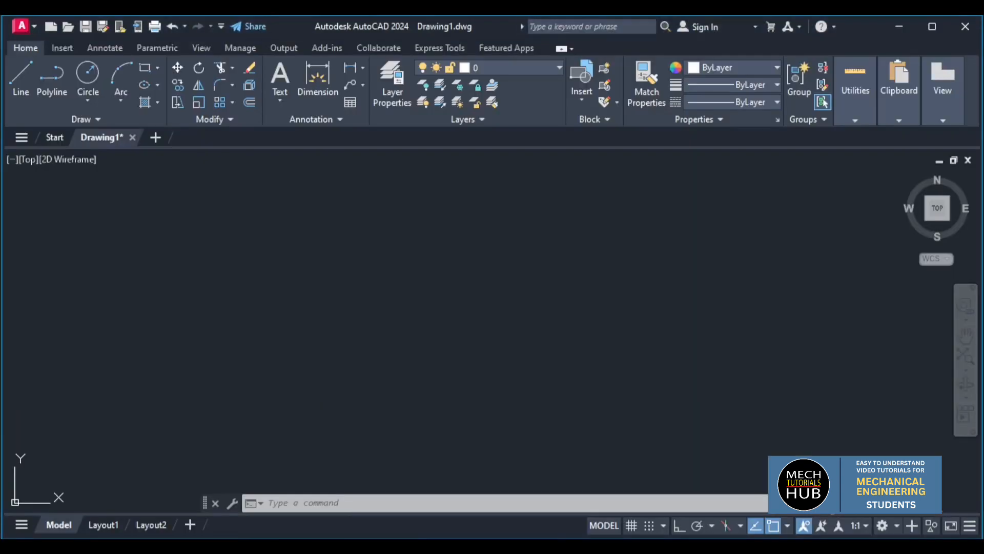
left_click(20, 74)
left_click(456, 165)
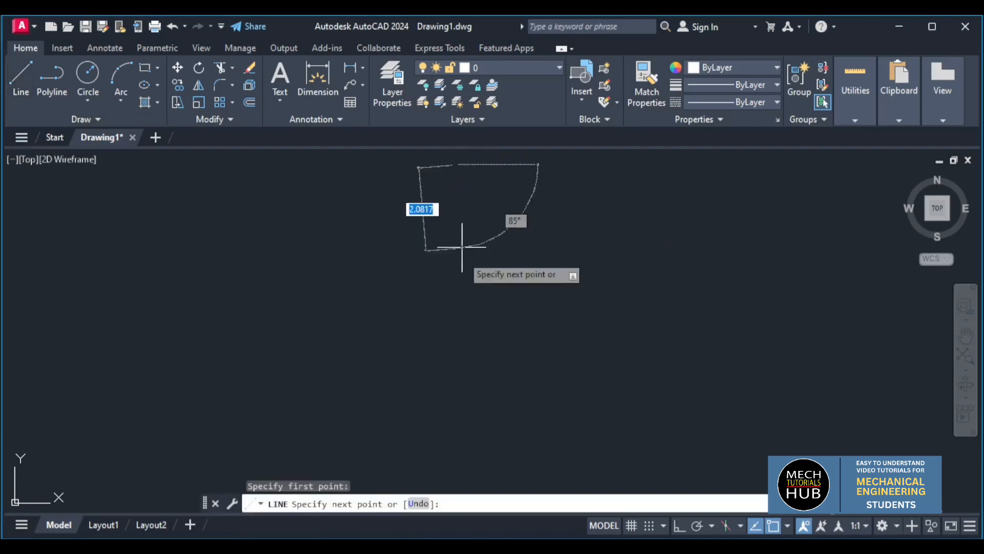
key("F8")
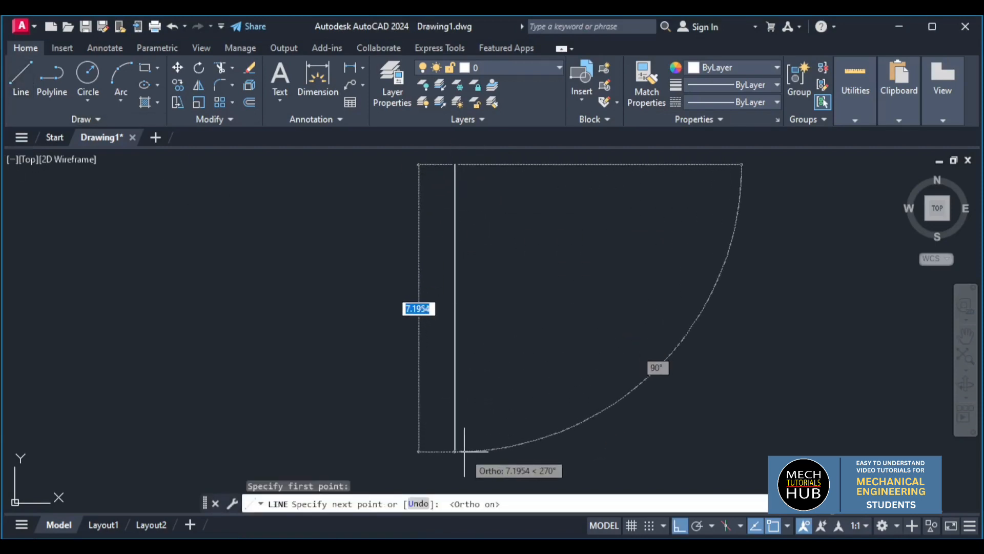
key("BackSpace")
type("170")
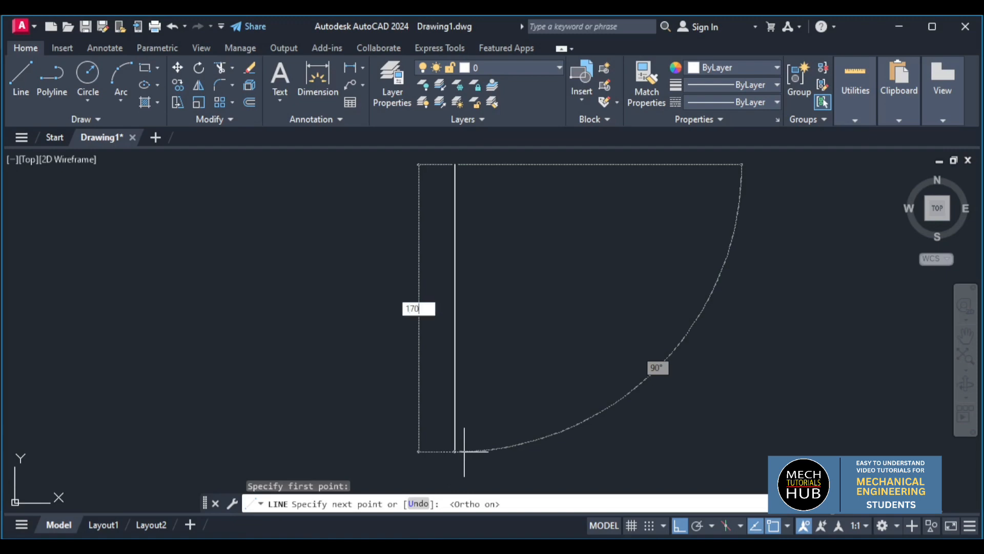
key("Return")
key("Escape")
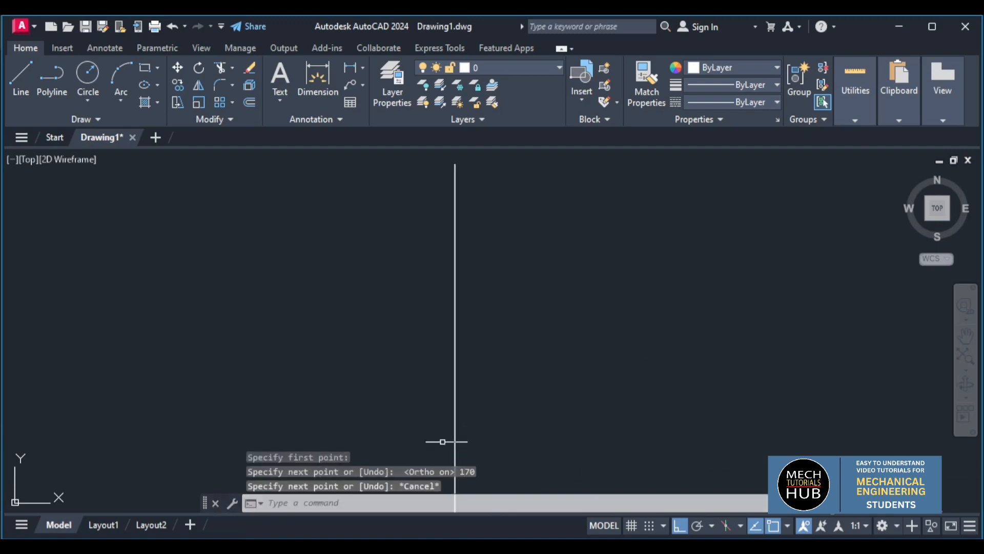
Move the vertical line by its midpoint grip about 470 units up and to the right, with Ortho off.
scroll(324, 337, "down", 4)
left_click(376, 391)
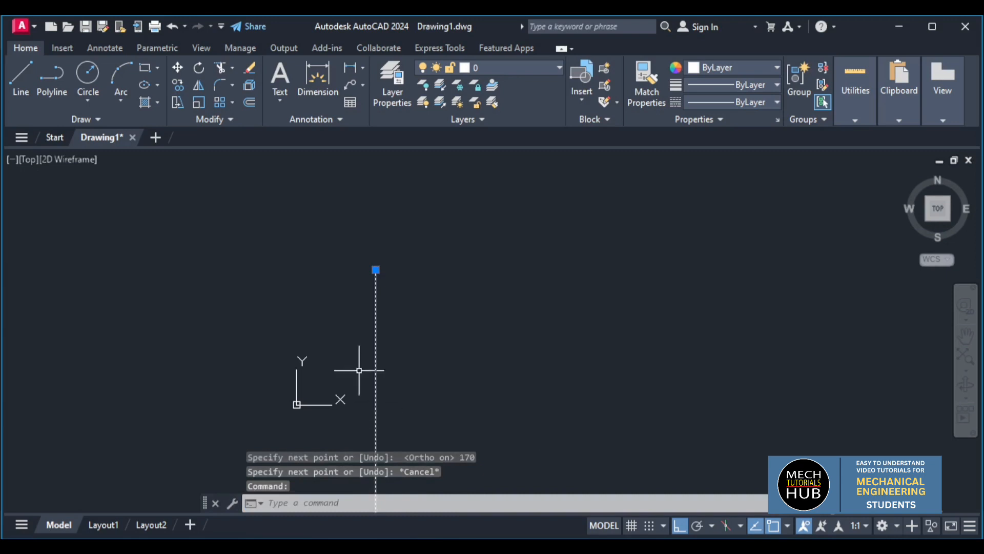
scroll(350, 311, "down", 8)
scroll(336, 364, "down", 8)
left_click(342, 382)
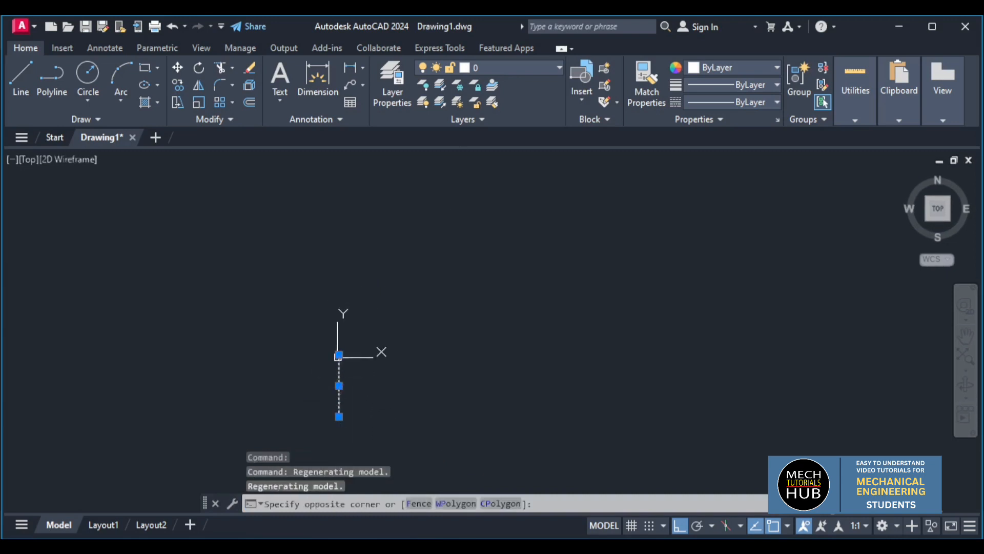
left_click(339, 385)
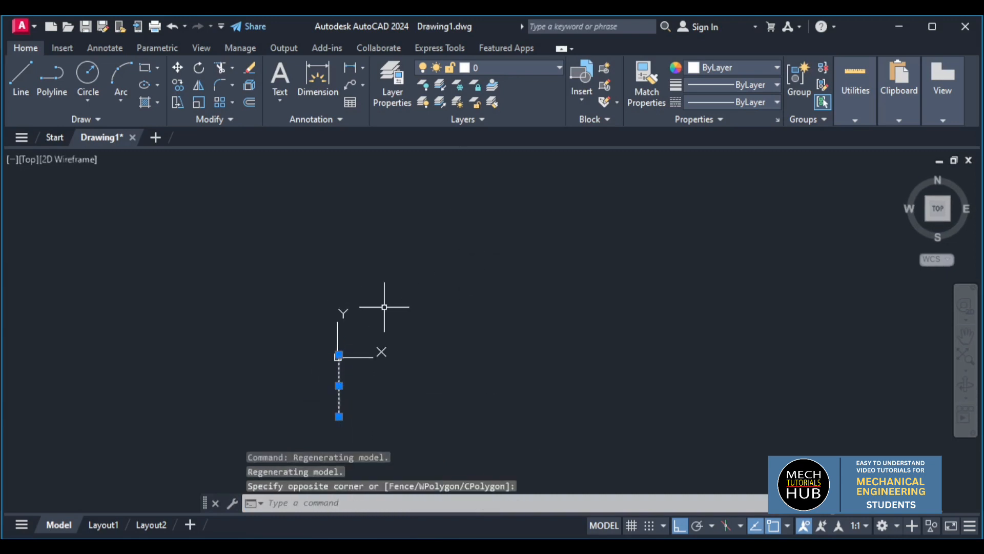
left_click(339, 385)
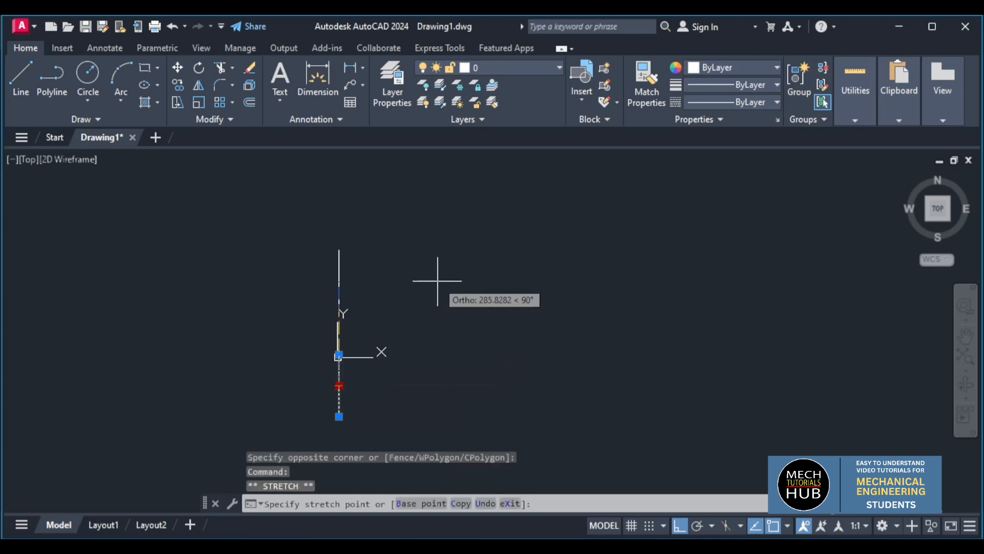
key("F8")
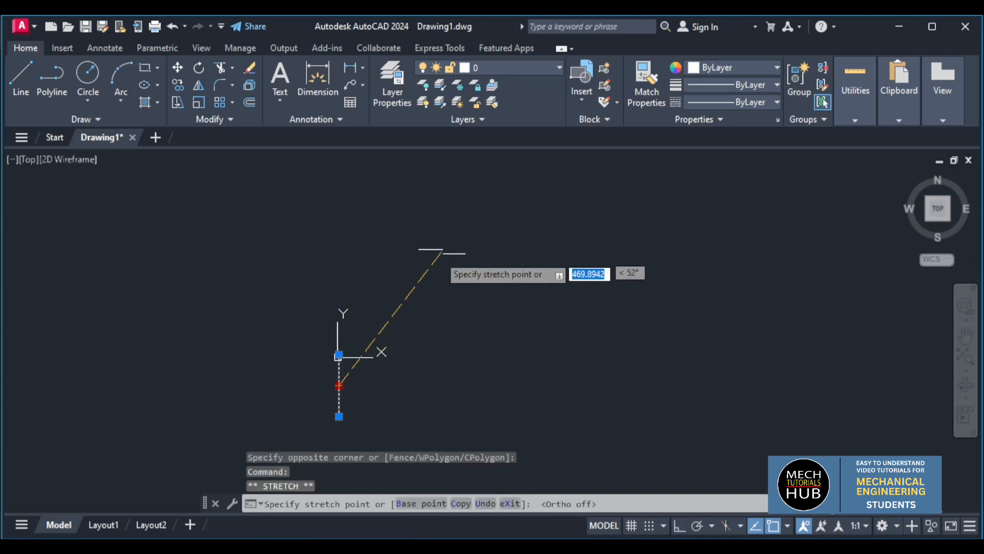
left_click(436, 258)
key("Escape")
scroll(450, 220, "up", 6)
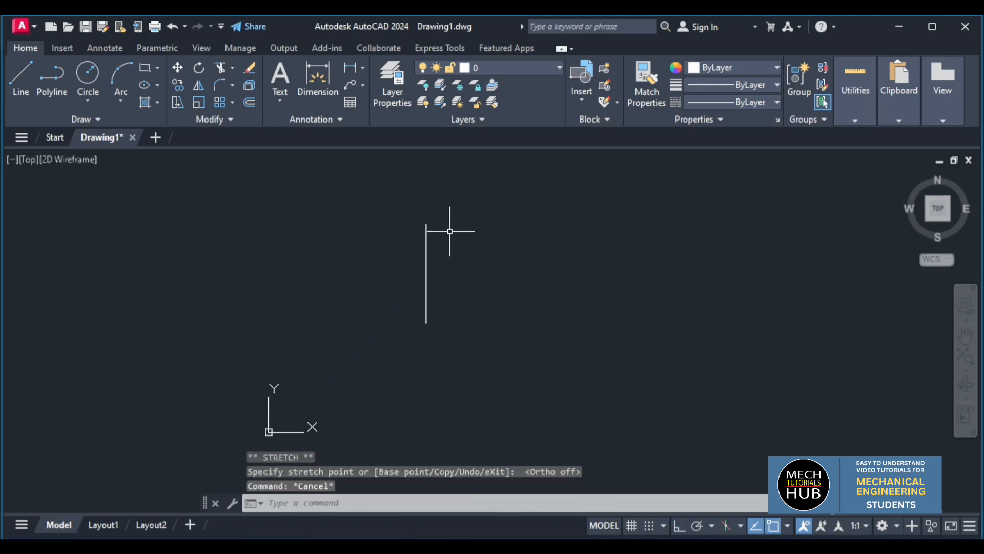
Change the vertical line's color to grey index color 8.
scroll(445, 261, "down", 2)
mouse_move(445, 260)
left_mouse_down()
mouse_move(424, 315)
mouse_move(358, 264)
left_mouse_up()
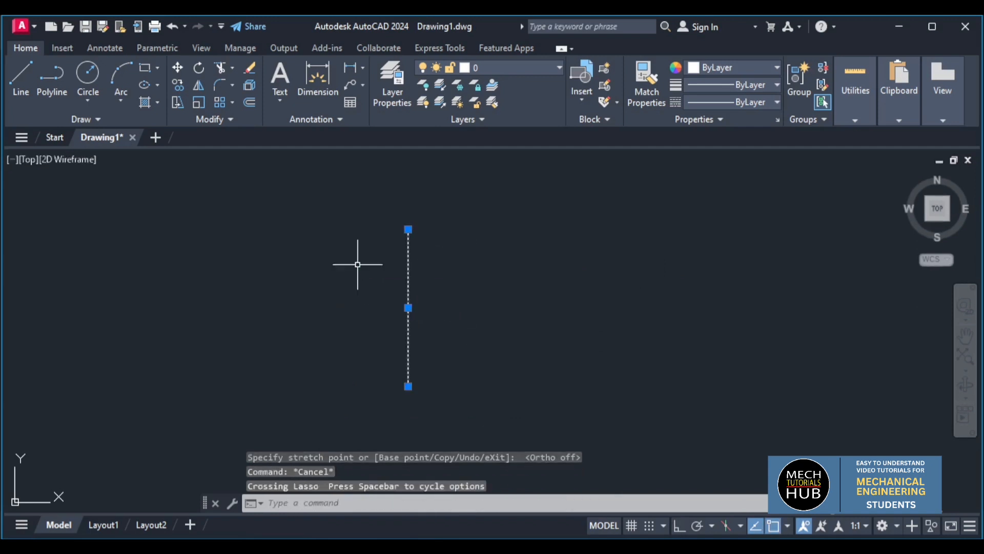
left_click(705, 68)
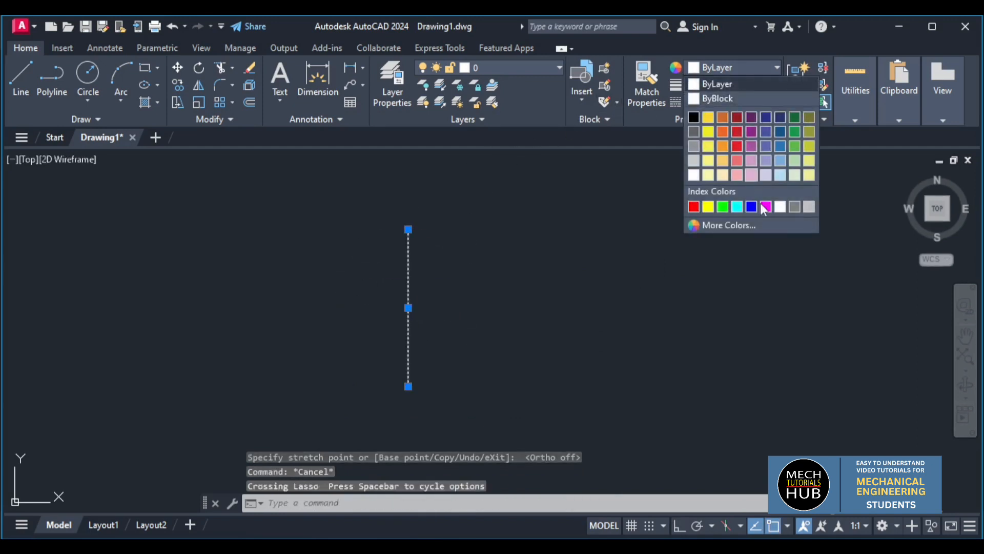
left_click(794, 207)
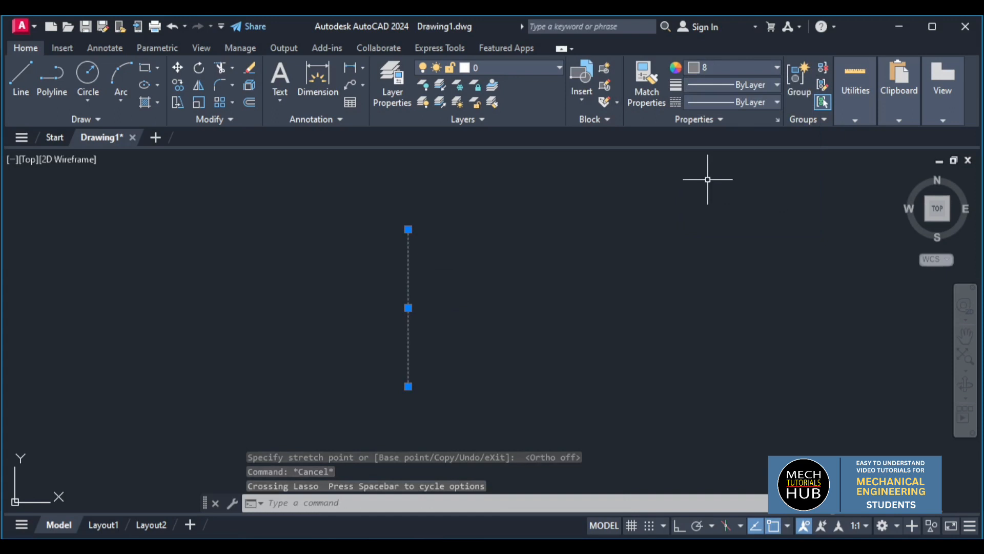
Load the CENTERX2 linetype from acad.lin into the drawing.
left_click(731, 101)
left_click(703, 169)
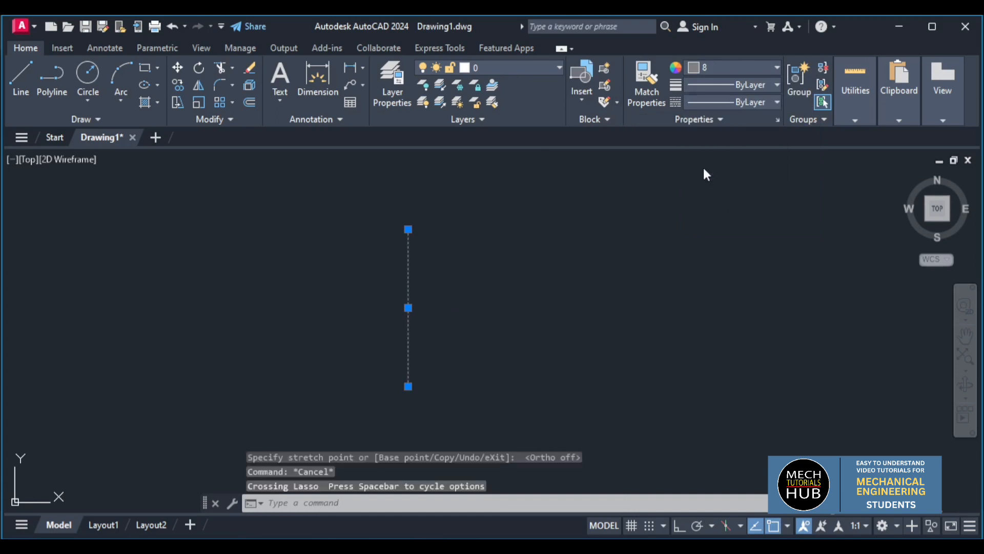
left_click(605, 270)
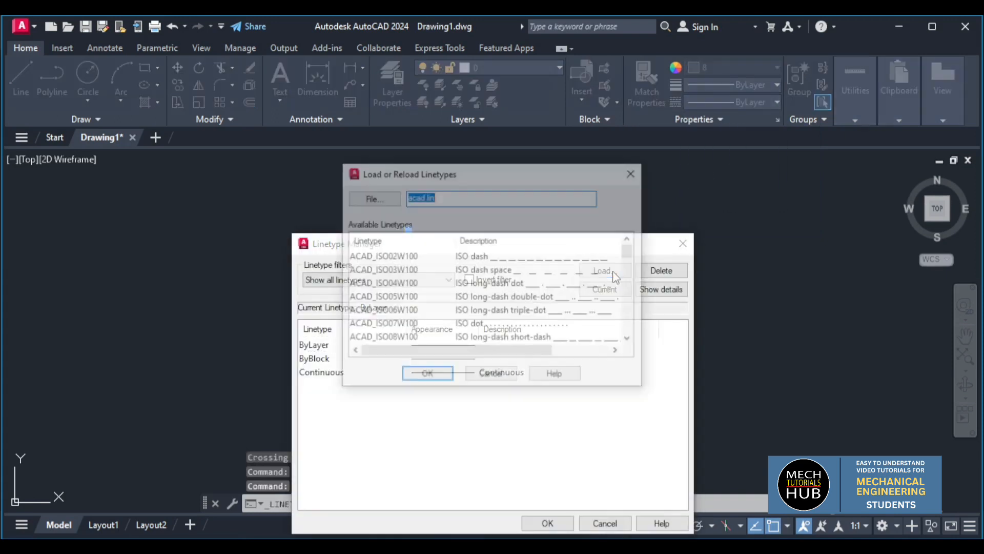
scroll(438, 295, "down", 6)
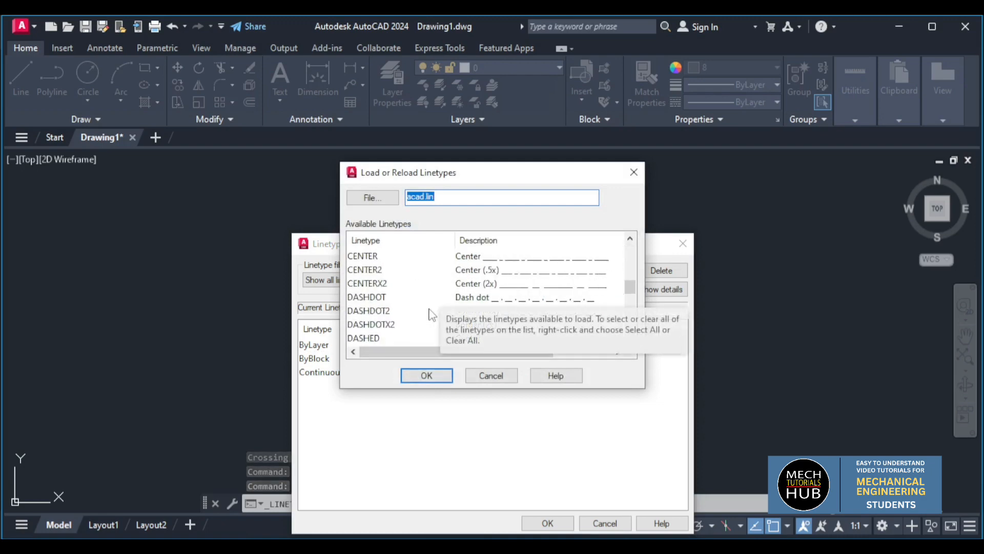
left_click(472, 283)
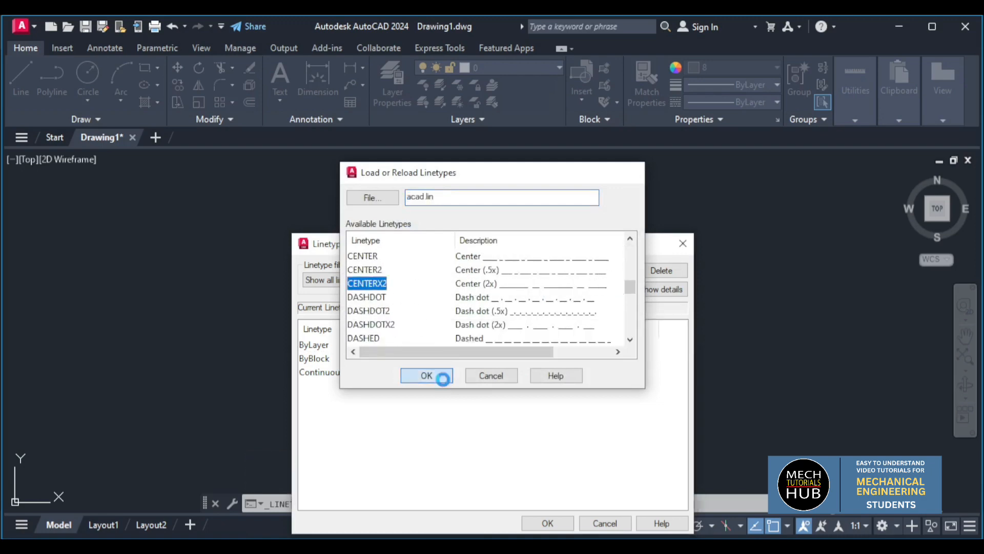
left_click(436, 376)
left_click(494, 372)
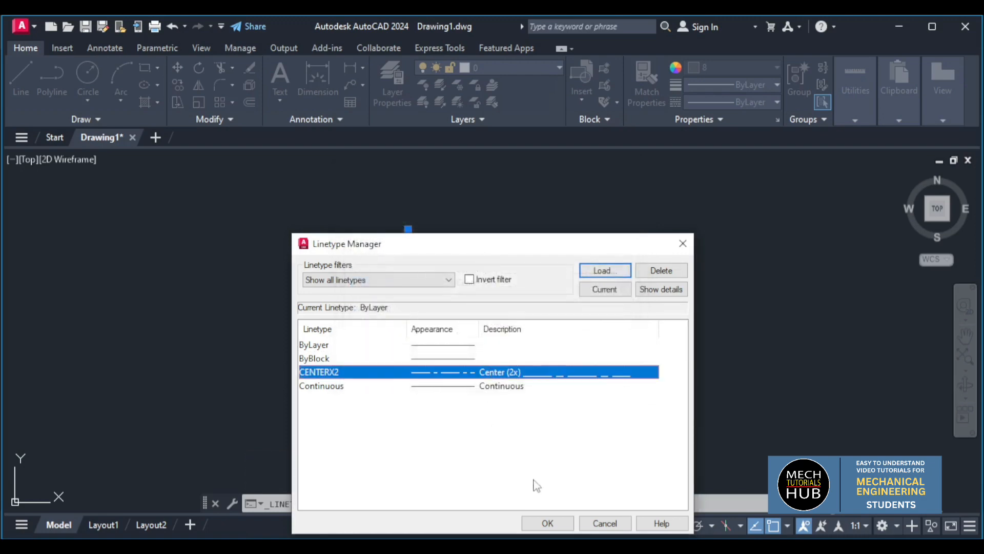
left_click(553, 523)
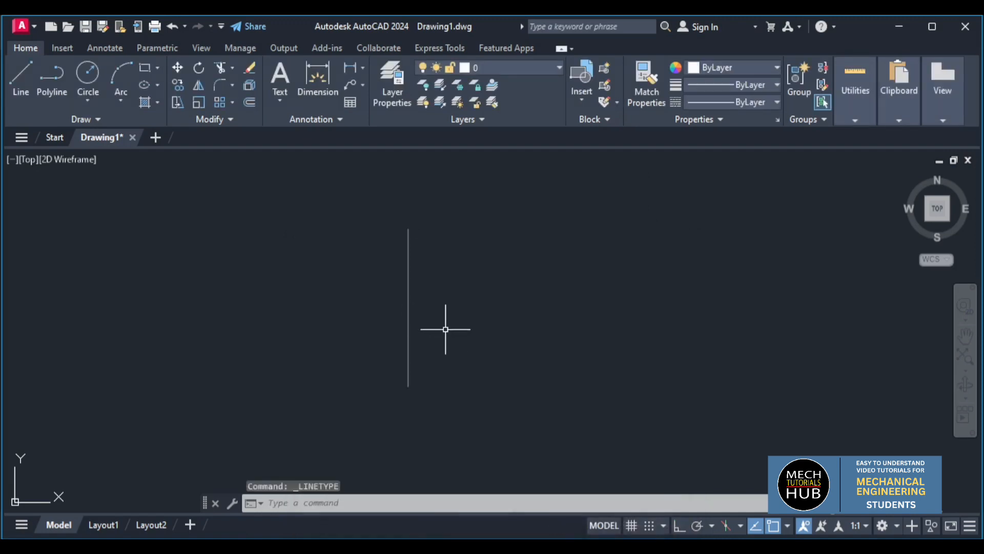
key("Escape")
Apply the CENTERX2 linetype to the vertical line.
scroll(410, 314, "up", 10)
scroll(412, 319, "down", 5)
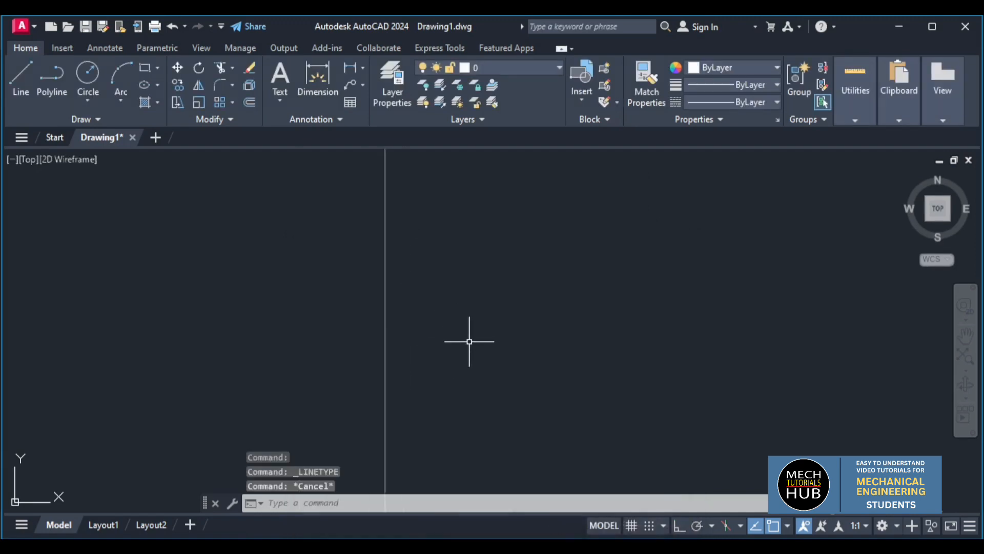
left_click_drag(469, 341, 340, 244)
left_click(719, 103)
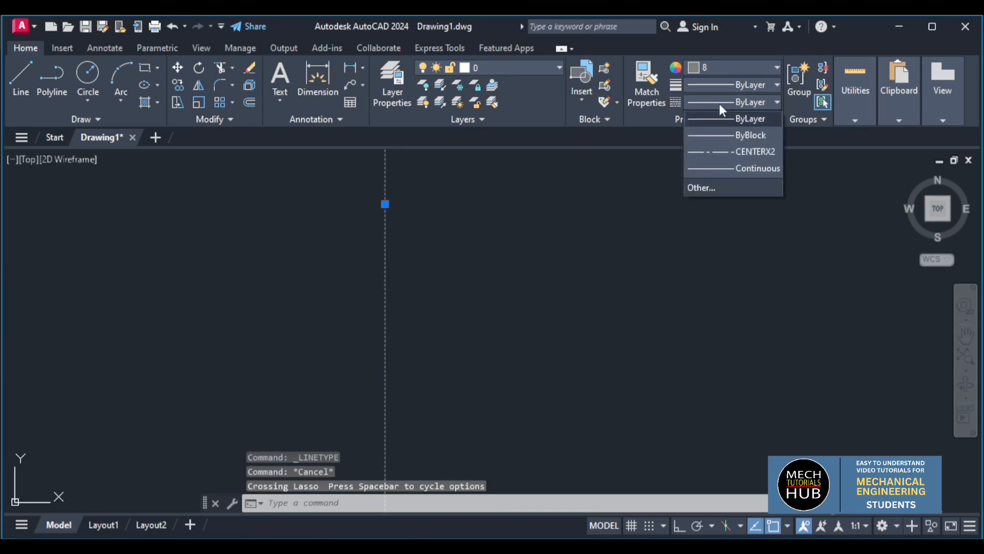
left_click(730, 154)
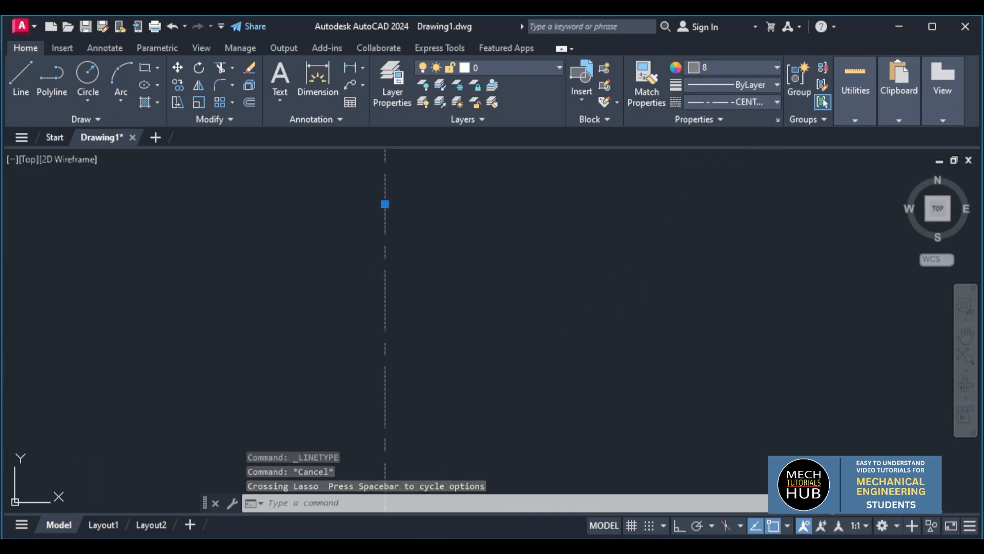
key("Escape")
scroll(463, 334, "down", 6)
scroll(463, 334, "up", 5)
scroll(462, 334, "up", 2)
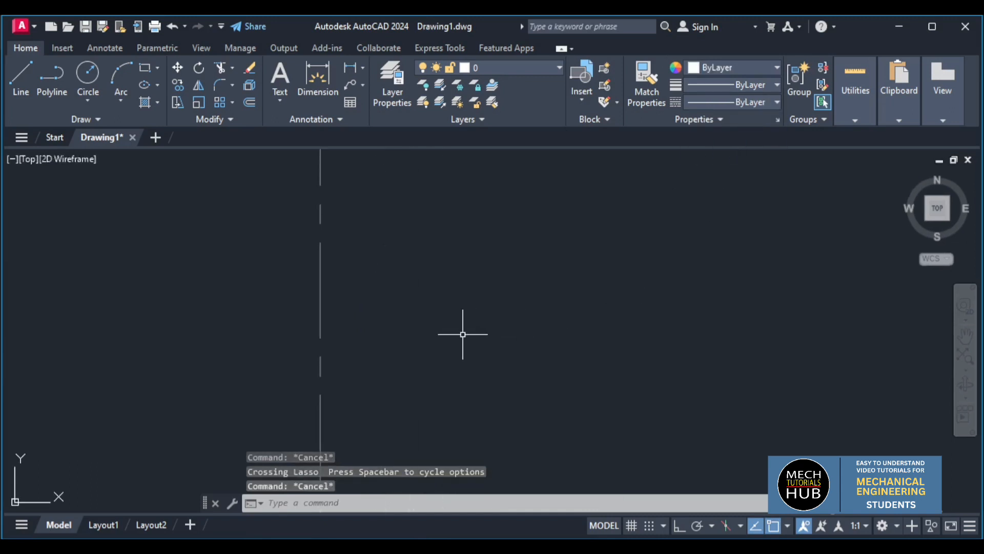
scroll(463, 334, "down", 8)
scroll(472, 376, "up", 6)
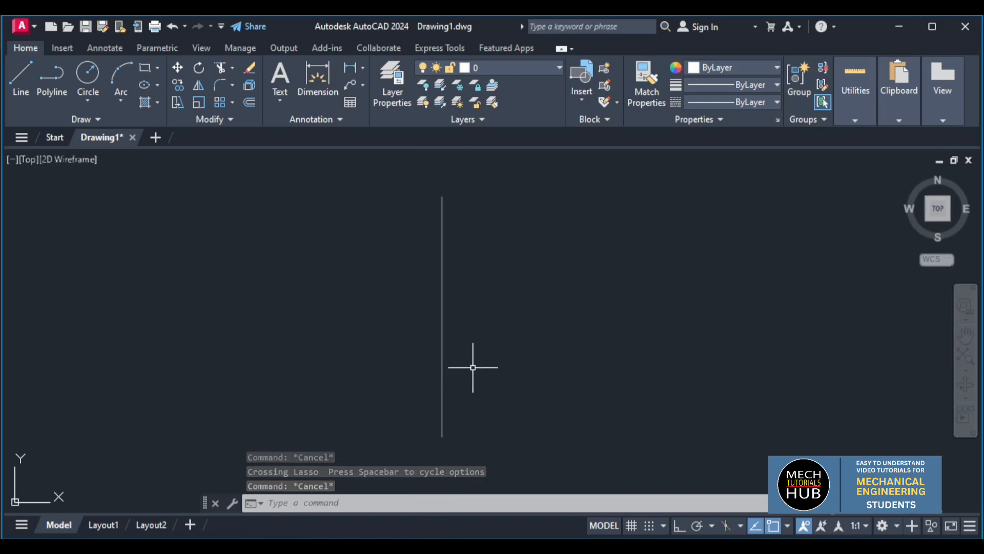
Draw a horizontal line with Ortho on, crossing the vertical centerline near its lower end.
left_click(25, 79)
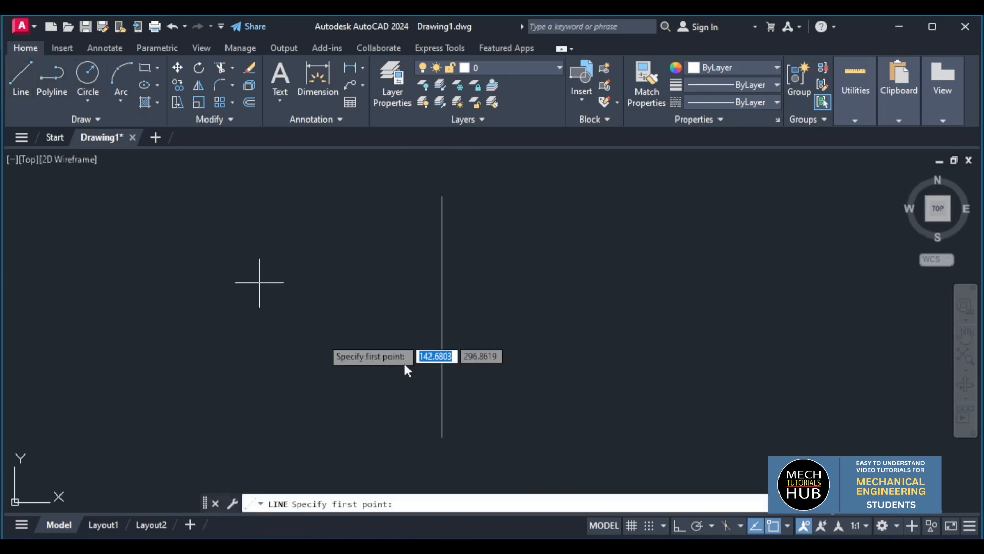
scroll(404, 362, "up", 2)
left_click(308, 422)
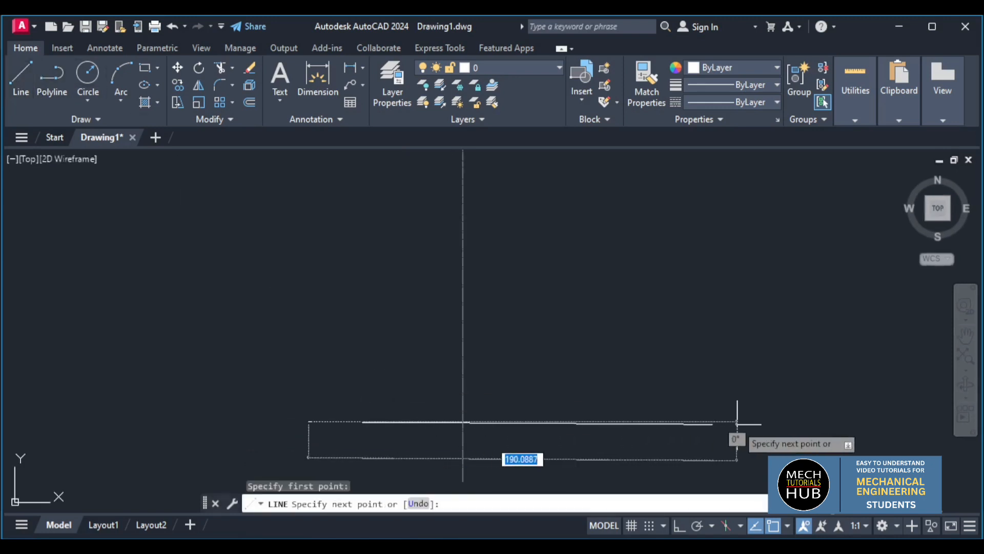
key("F8")
left_click(637, 416)
key("Escape")
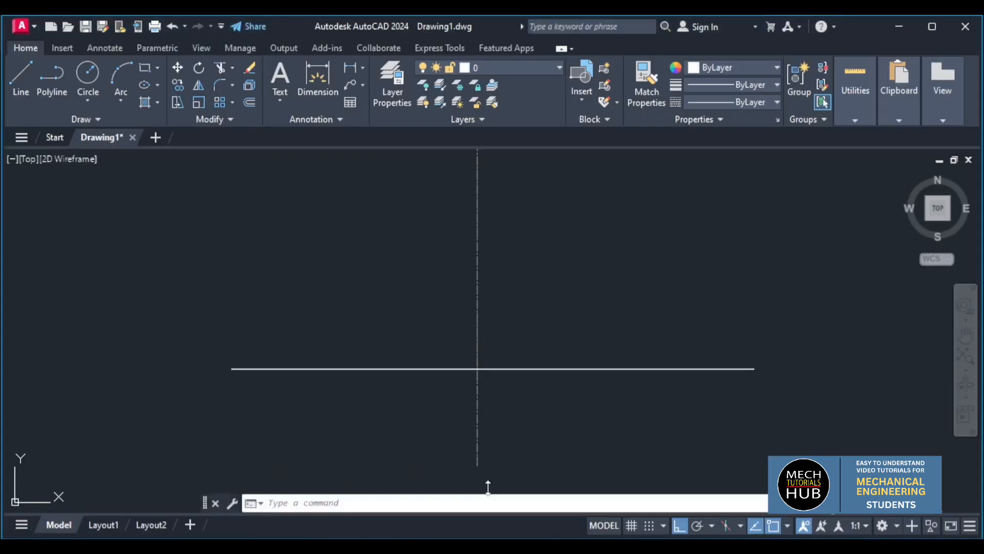
Draw a circle of diameter 60 centered on the intersection of the horizontal line and the vertical centerline.
left_click(89, 101)
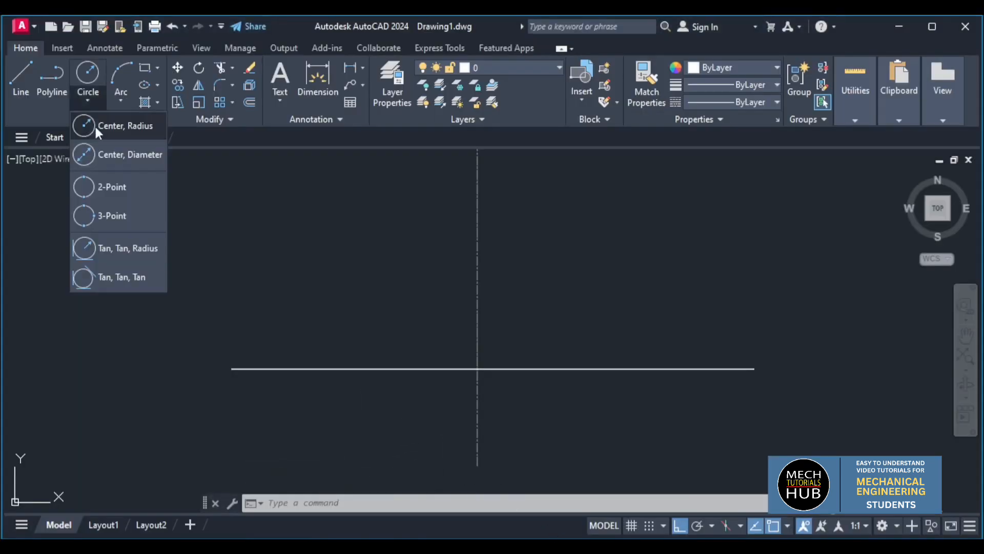
left_click(109, 154)
left_click(477, 368)
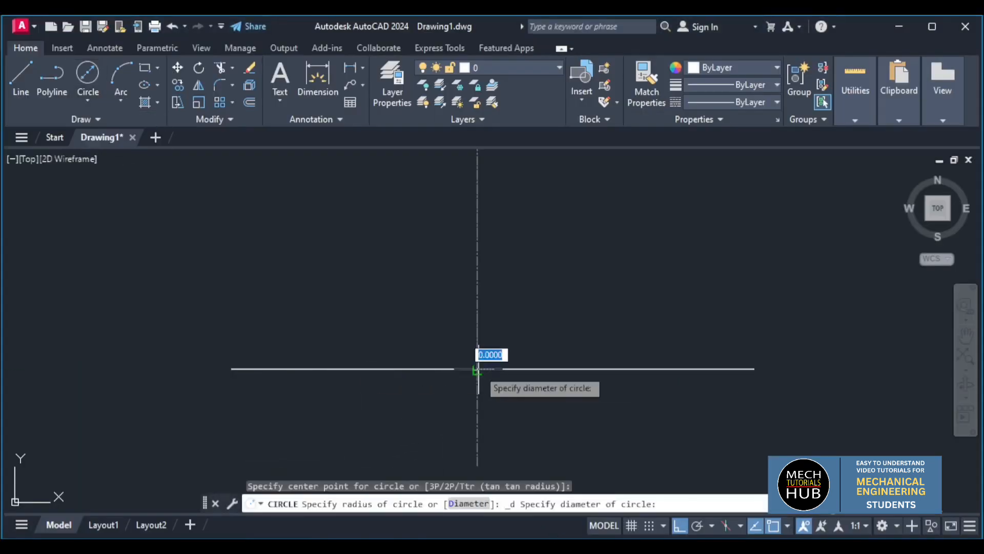
type("60")
key("Return")
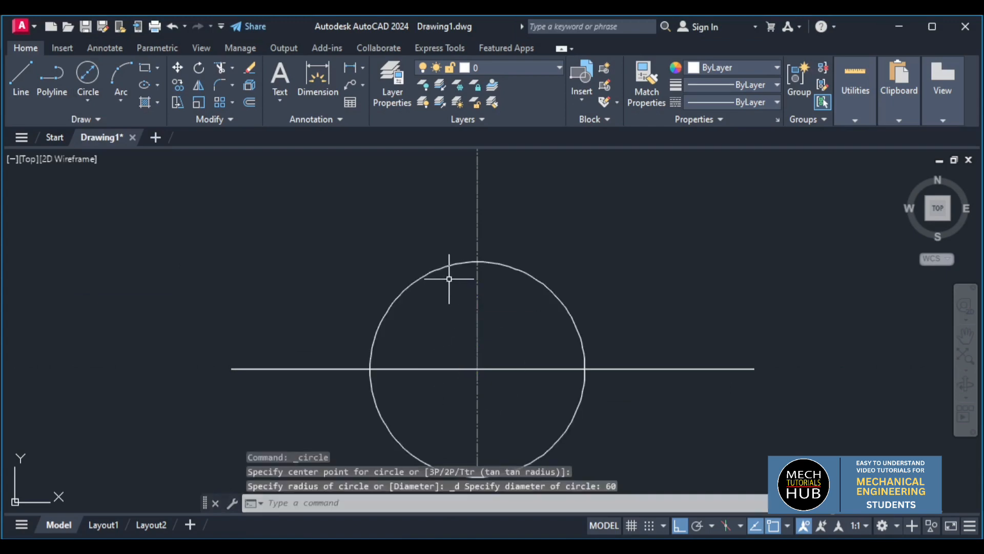
scroll(449, 279, "down", 2)
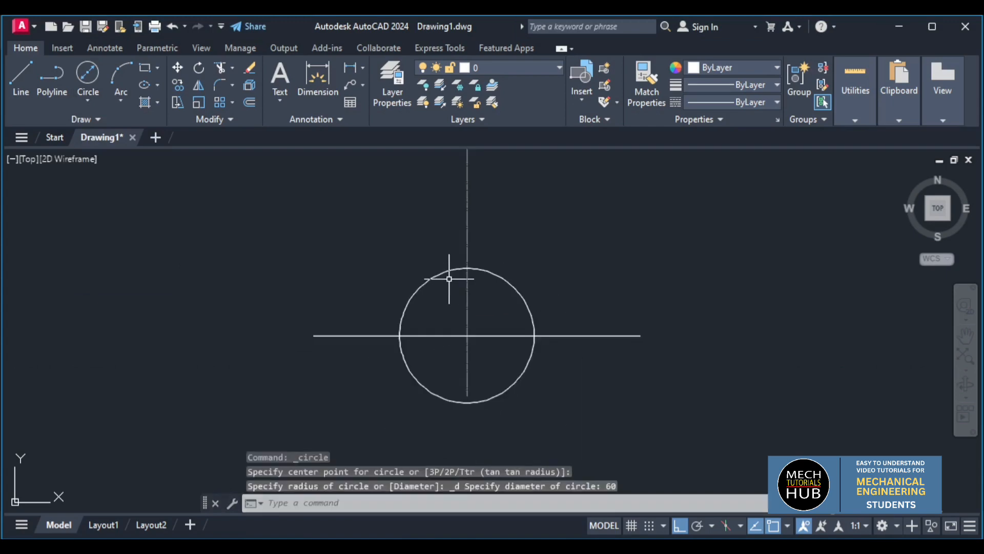
Draw a circle of diameter 44 concentric with the 60-diameter circle, centered on the centerline intersection.
left_click(585, 546)
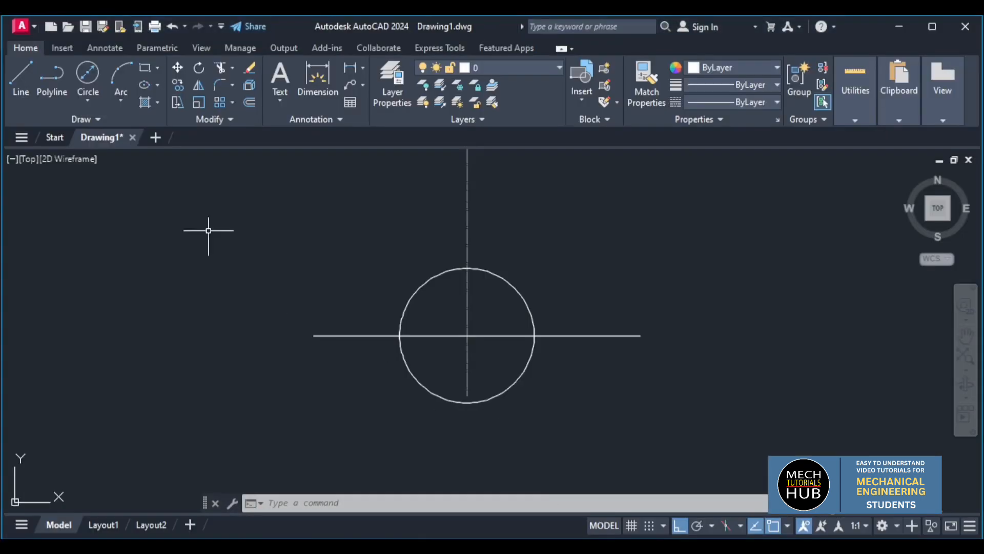
left_click(88, 102)
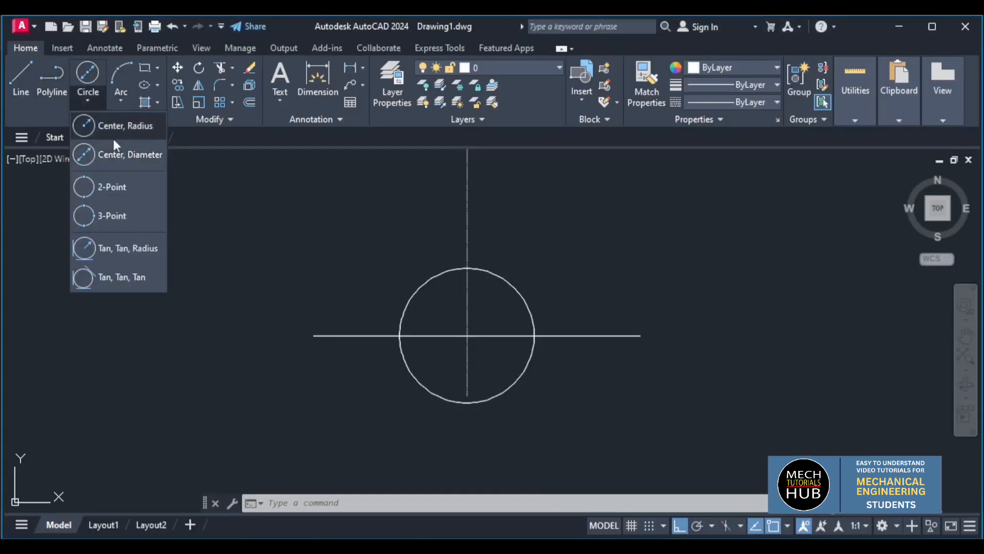
left_click(113, 134)
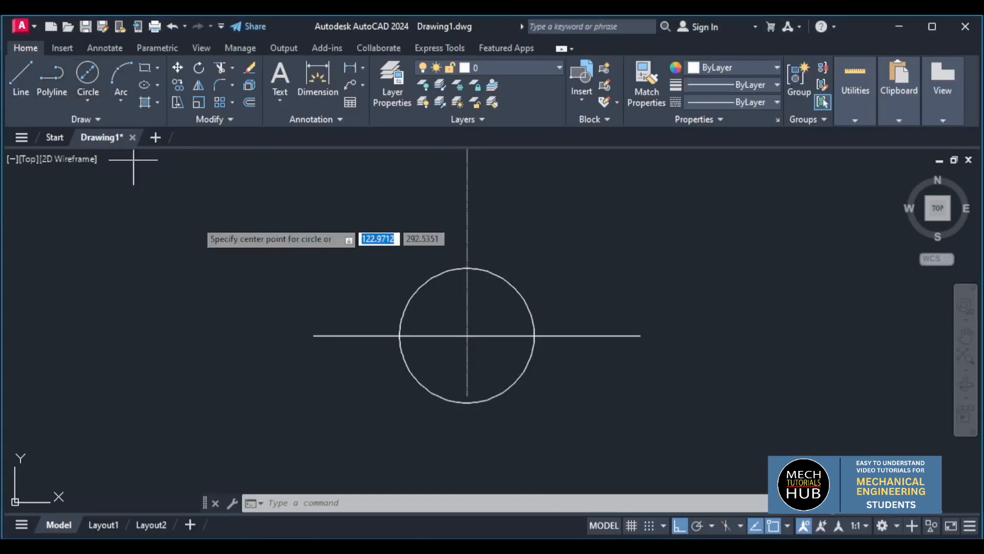
left_click(467, 336)
type("44")
key("Return")
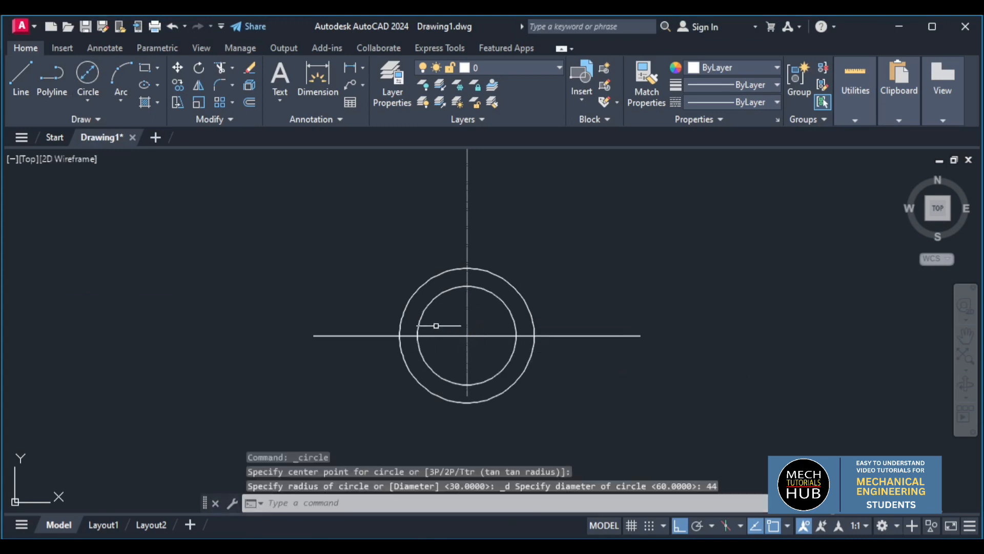
Draw a circle of diameter 10 centered where the 44-diameter circle meets the vertical centerline above the center.
left_click(442, 546)
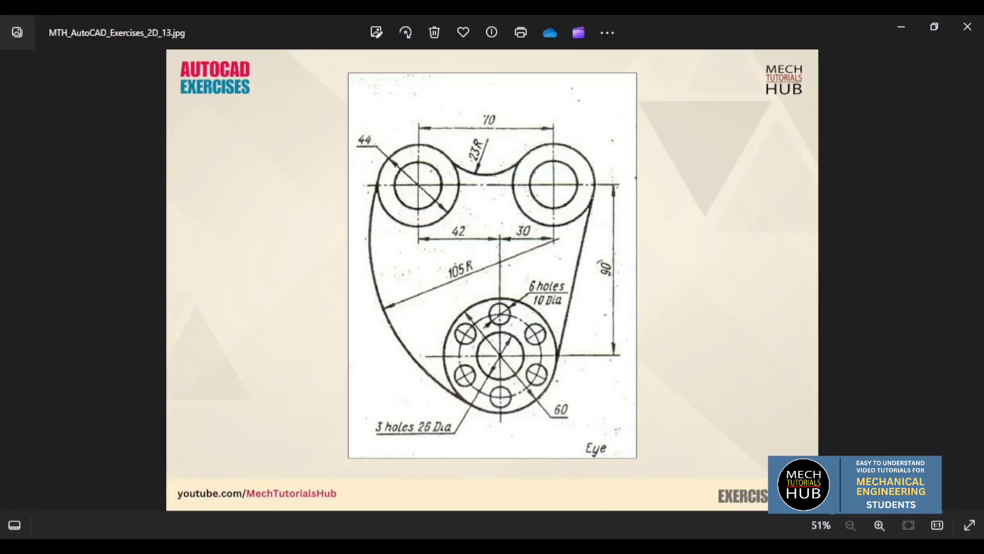
left_click(442, 546)
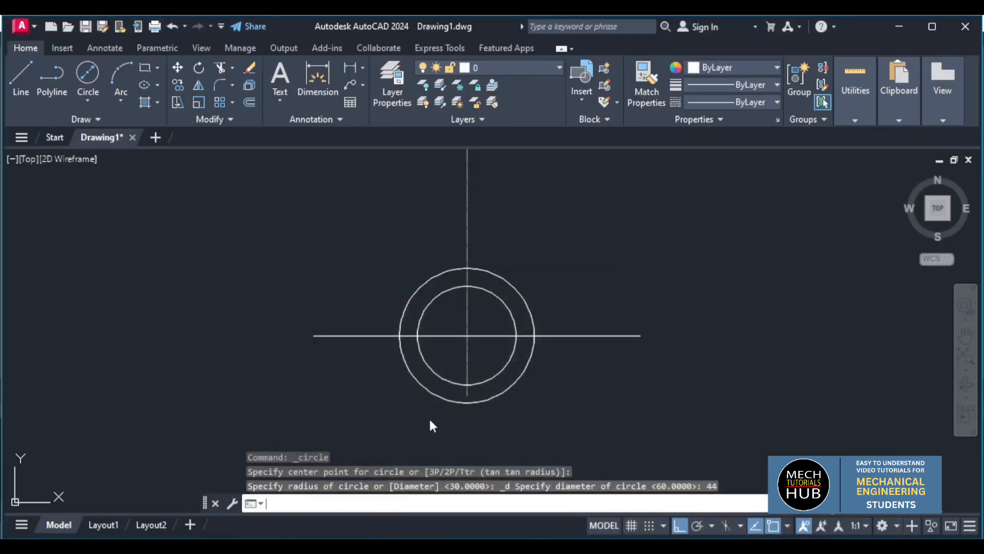
left_click(88, 101)
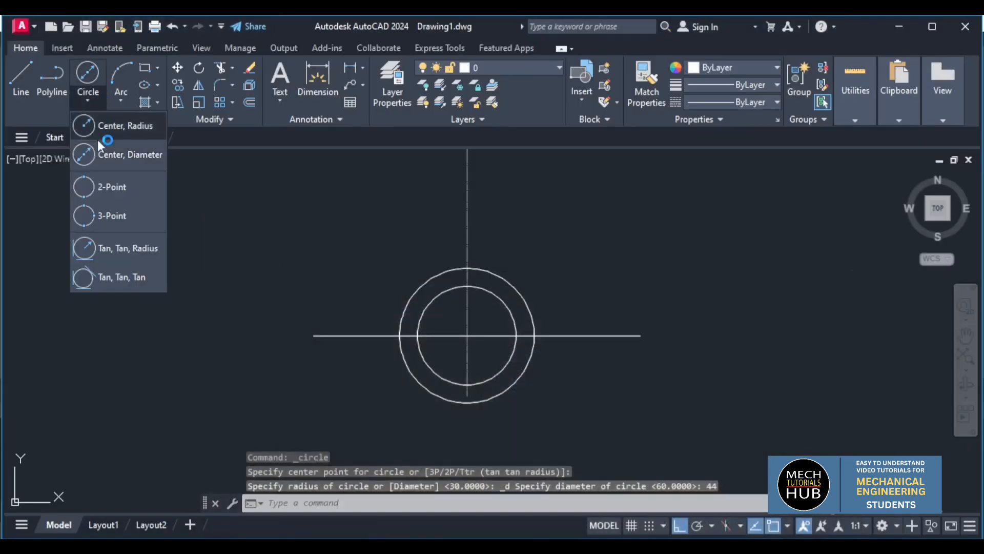
left_click(100, 127)
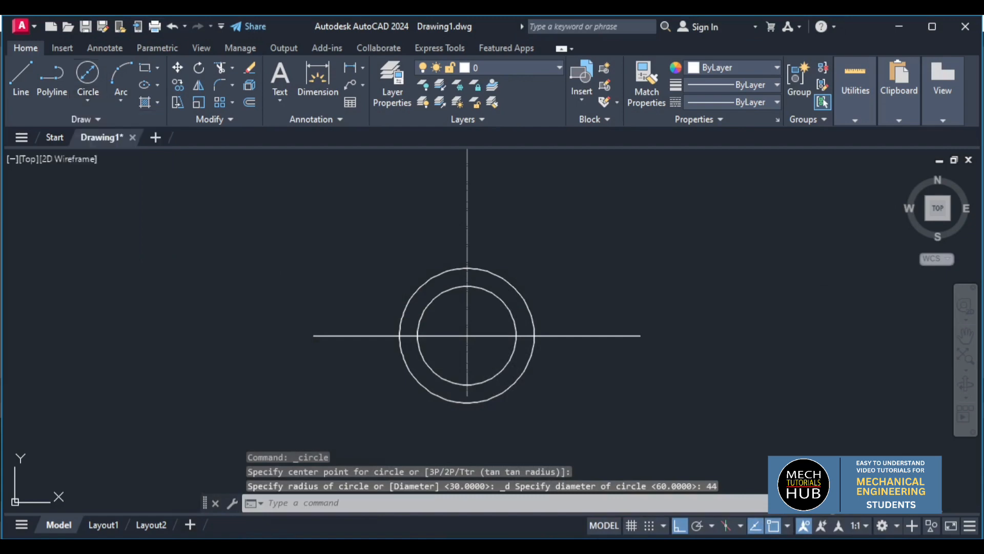
left_click(467, 286)
type("10")
key("Return")
key("Escape")
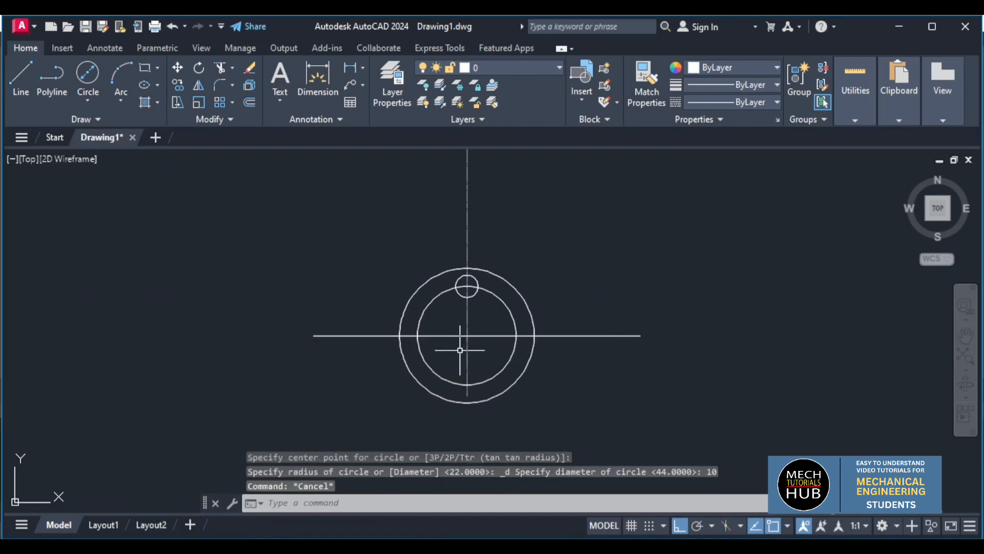
Load the ACAD_ISO02W100 linetype from acad.lin into the drawing.
scroll(462, 353, "up", 2)
left_click(525, 267)
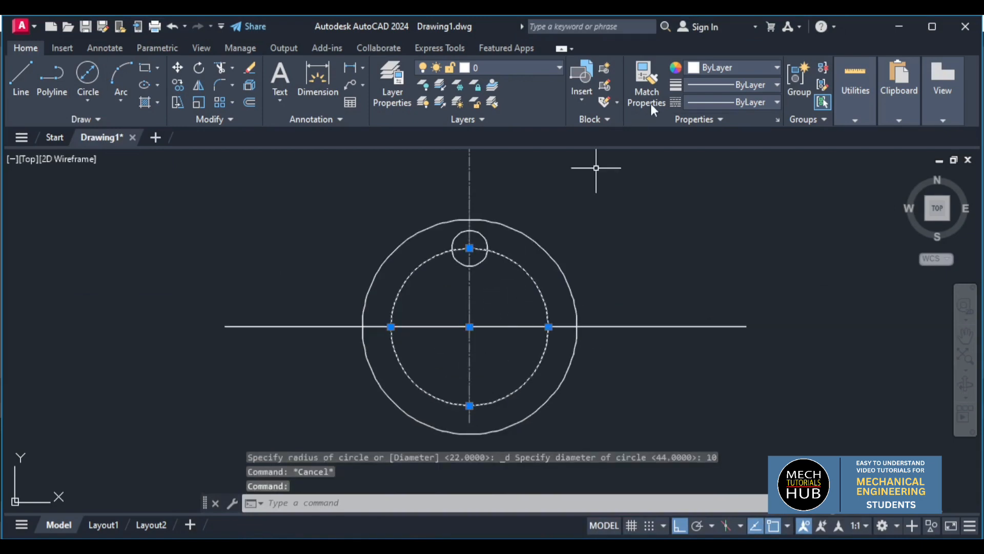
left_click(694, 100)
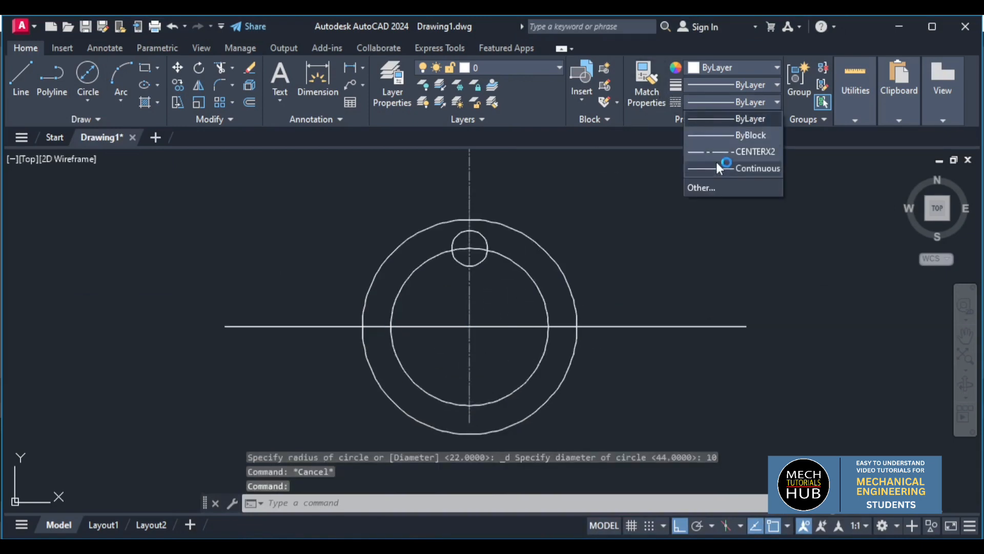
left_click(714, 191)
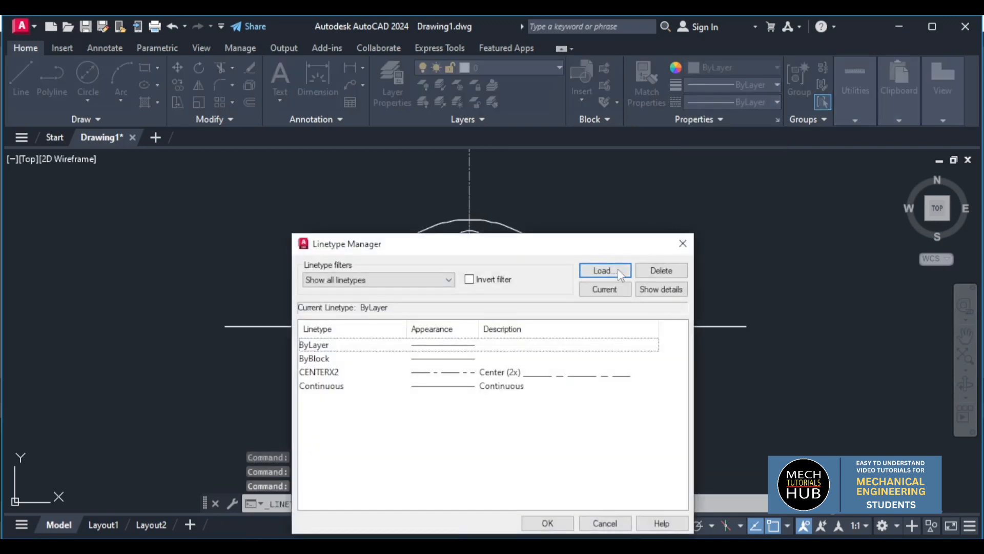
left_click(617, 270)
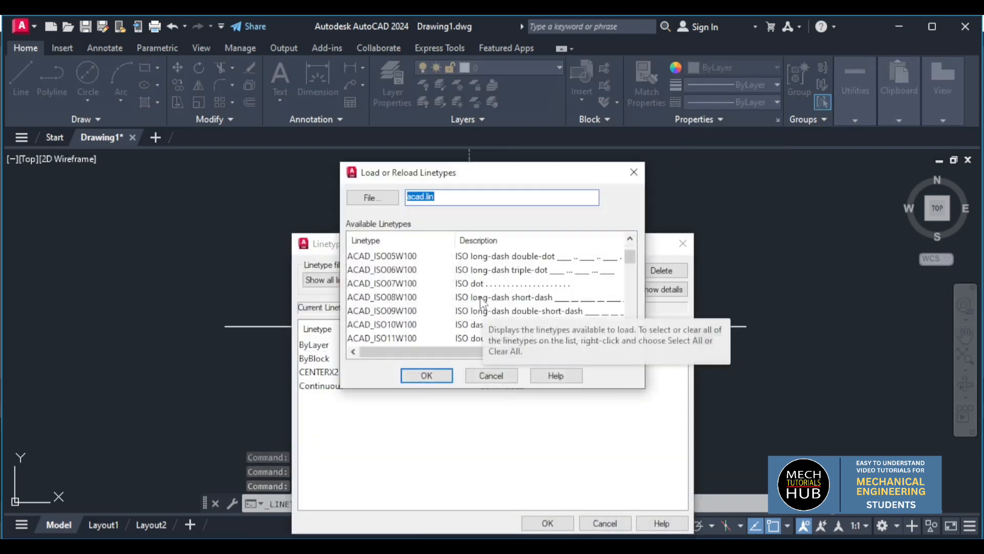
left_click(390, 256)
left_click(427, 375)
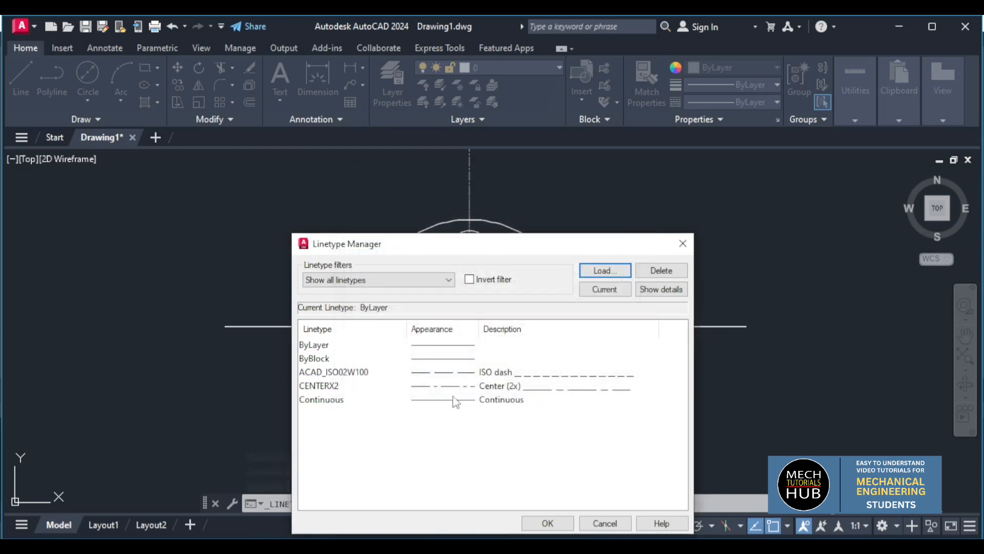
left_click(547, 522)
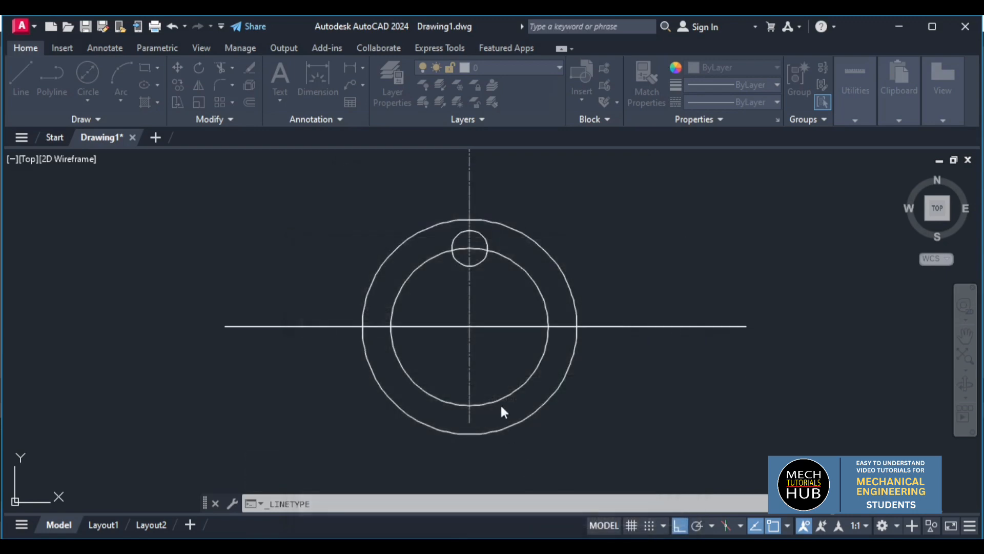
Apply the ACAD_ISO02W100 linetype and a gray index color to the 44-diameter circle.
left_click(531, 283)
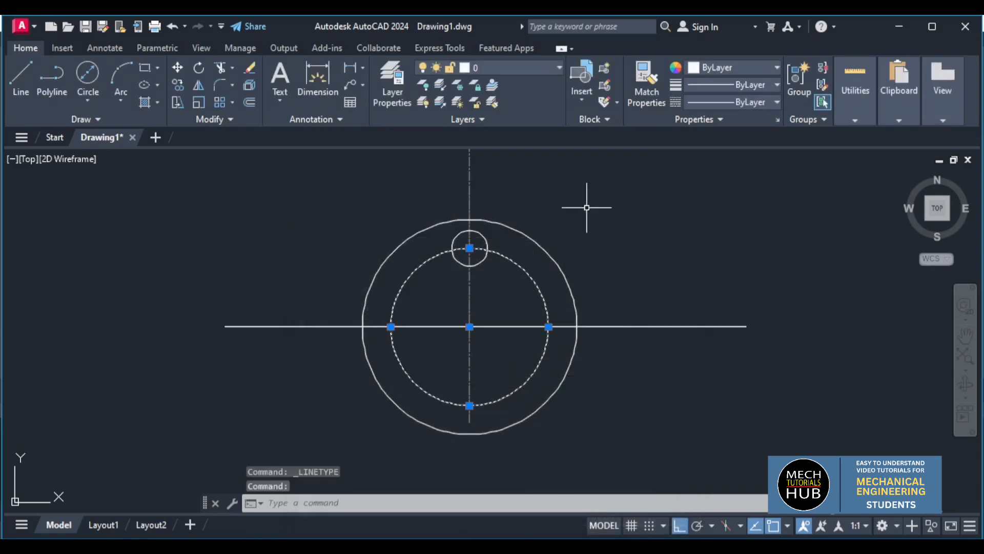
left_click(727, 101)
left_click(746, 150)
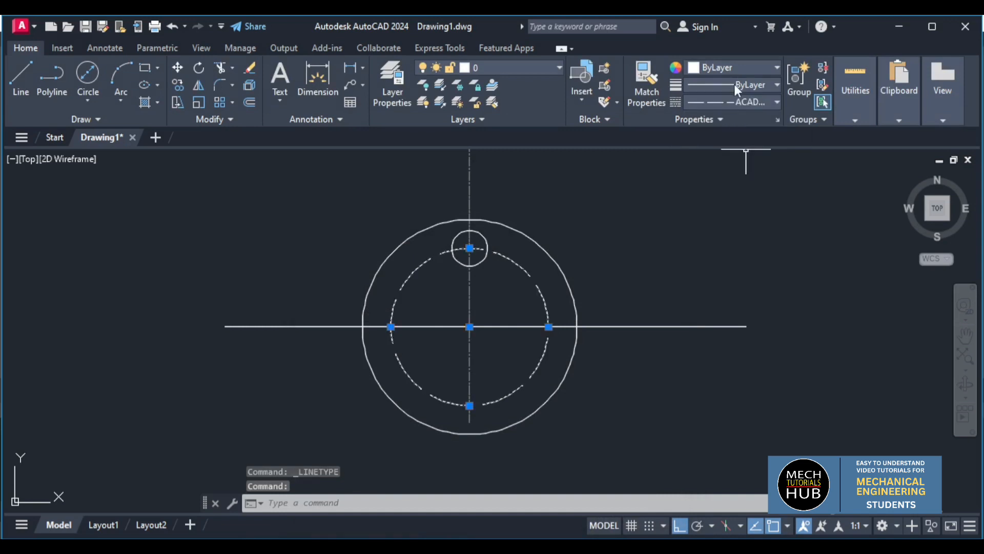
left_click(735, 84)
left_click(734, 70)
left_click(734, 70)
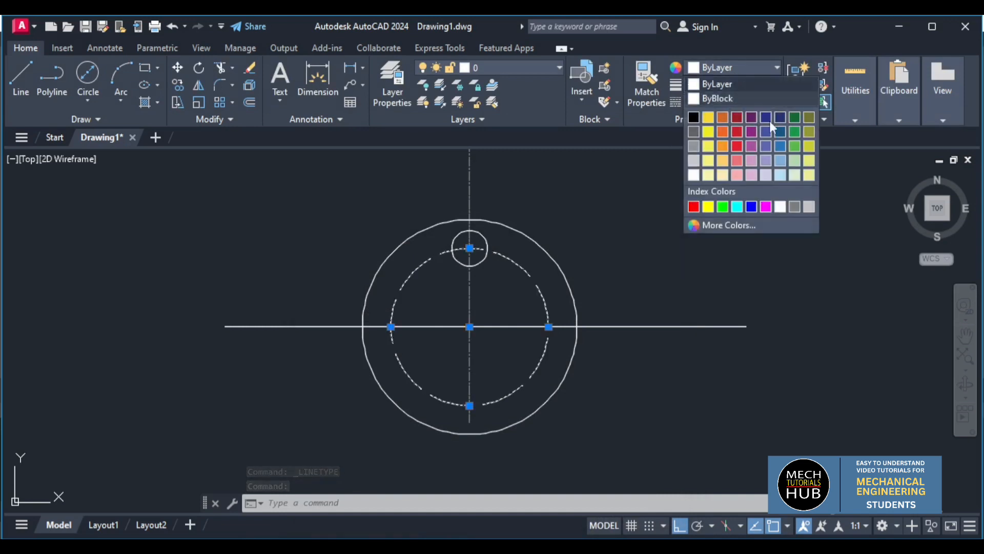
left_click(798, 208)
key("Escape")
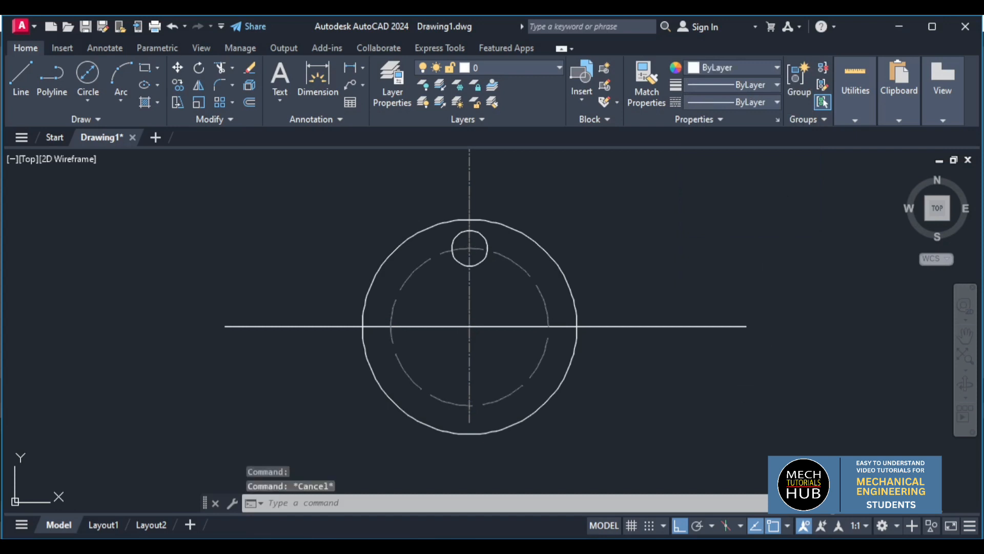
Create a polar array of the 10-diameter circle around the large circle's center, with 6 items over 360 degrees.
type("Arr")
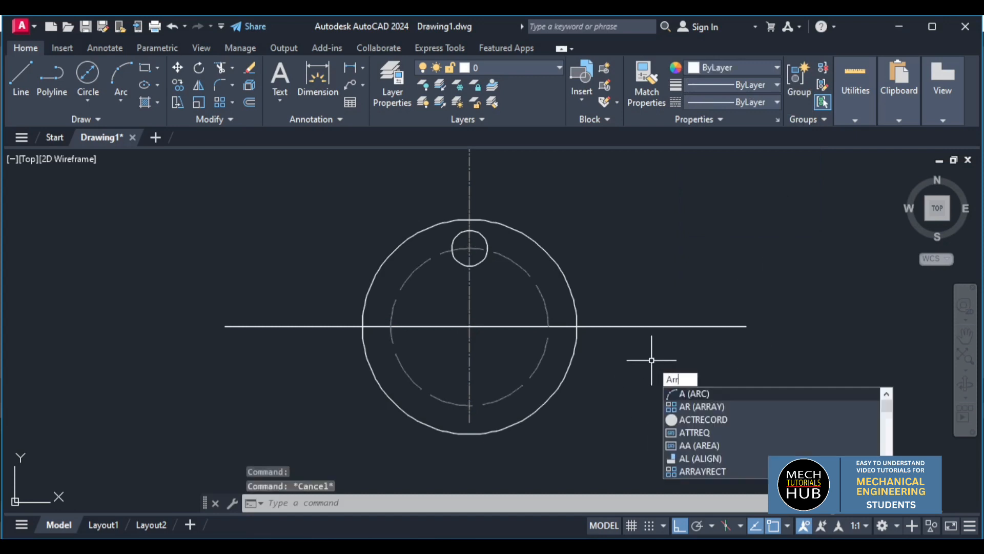
left_click(695, 405)
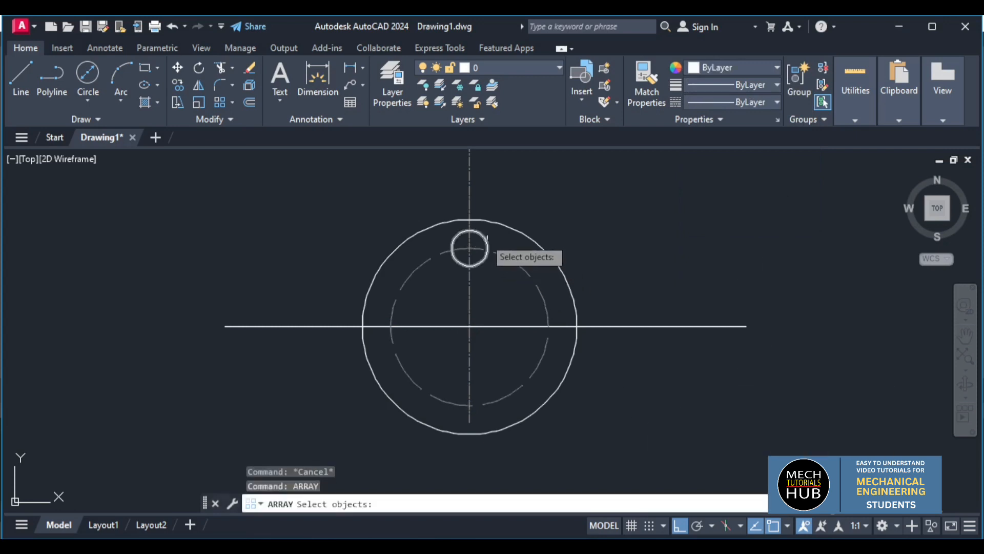
left_click(485, 239)
key("Return")
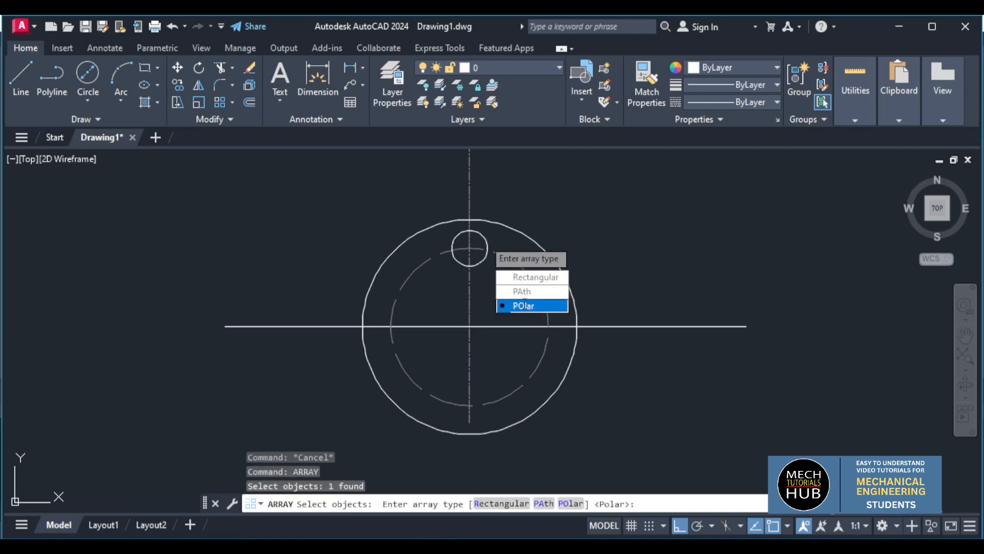
left_click(526, 305)
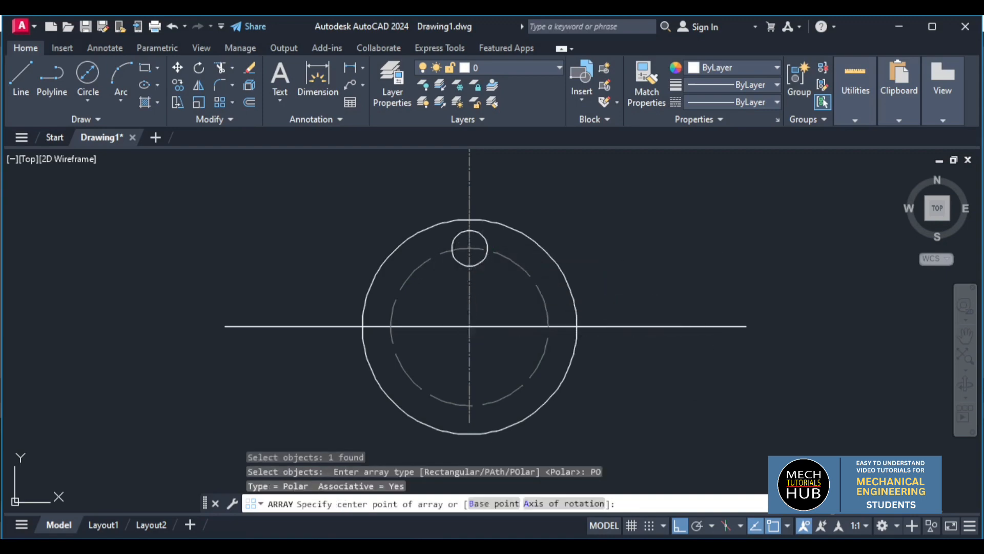
left_click(469, 326)
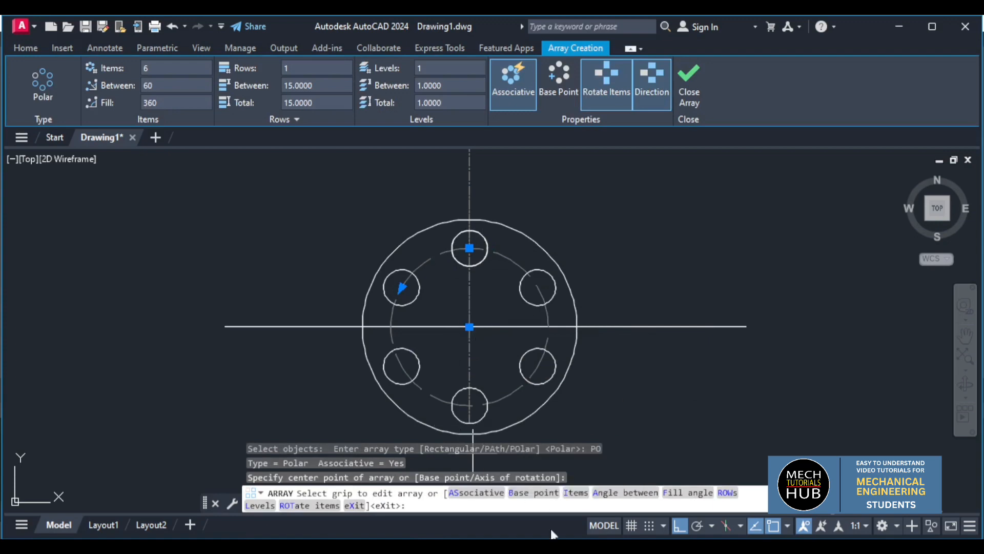
left_click(557, 546)
left_click(557, 545)
left_click(685, 99)
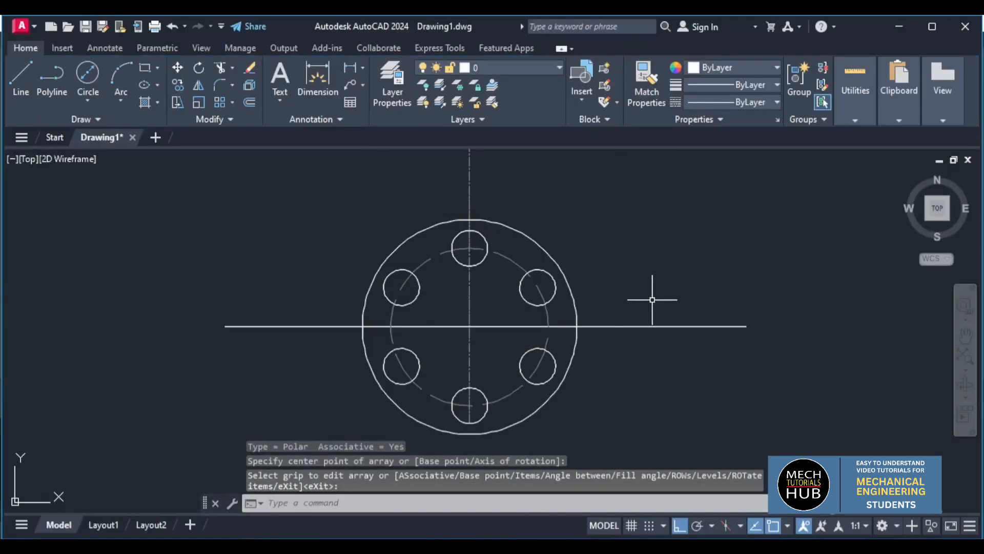
Draw a circle of diameter 26 at the center of the six-hole pattern.
scroll(630, 321, "down", 3)
scroll(564, 385, "up", 3)
scroll(563, 386, "down", 4)
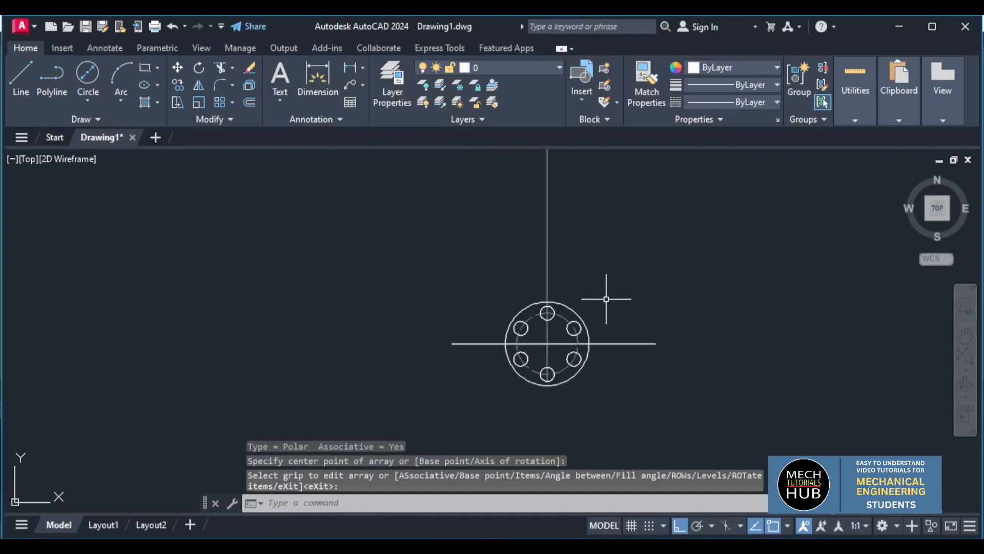
scroll(603, 333, "up", 2)
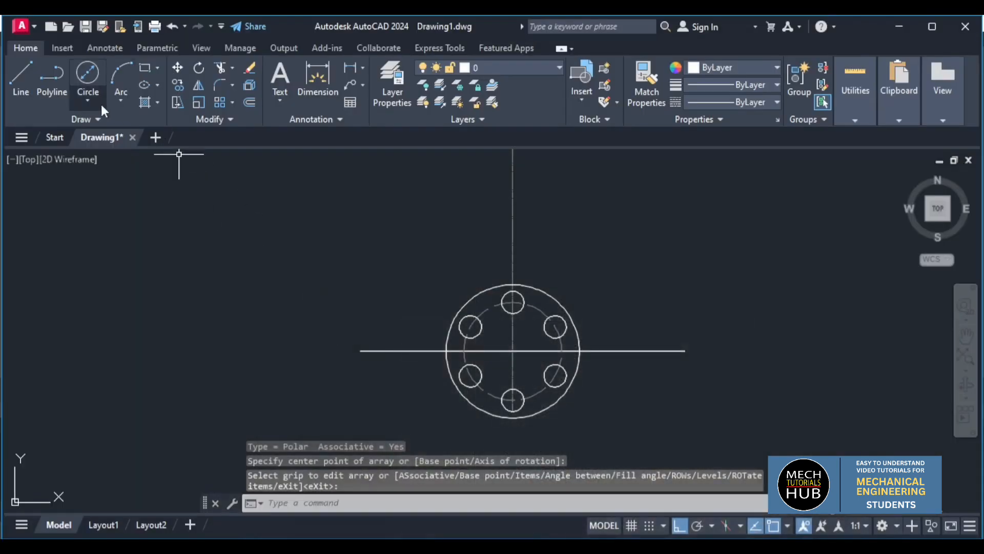
left_click(100, 104)
left_click(121, 164)
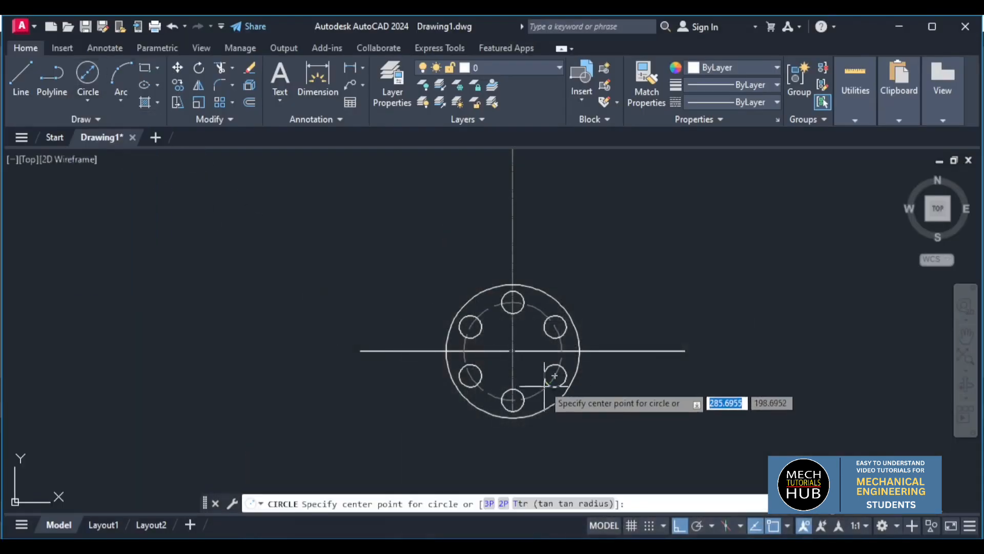
left_click(513, 350)
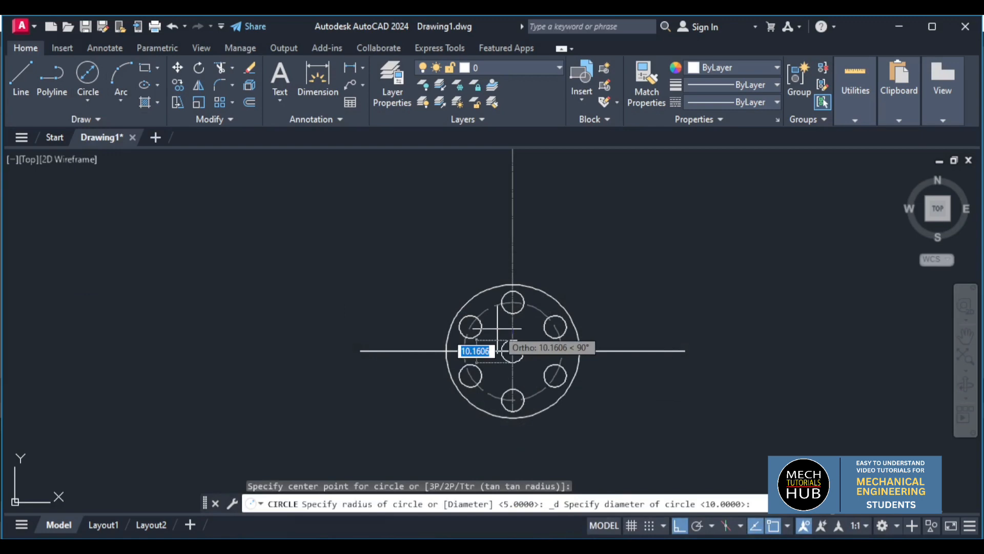
type("26")
key("Return")
Extend the lower end of the vertical centerline to the 60-diameter circle.
scroll(523, 334, "down", 4)
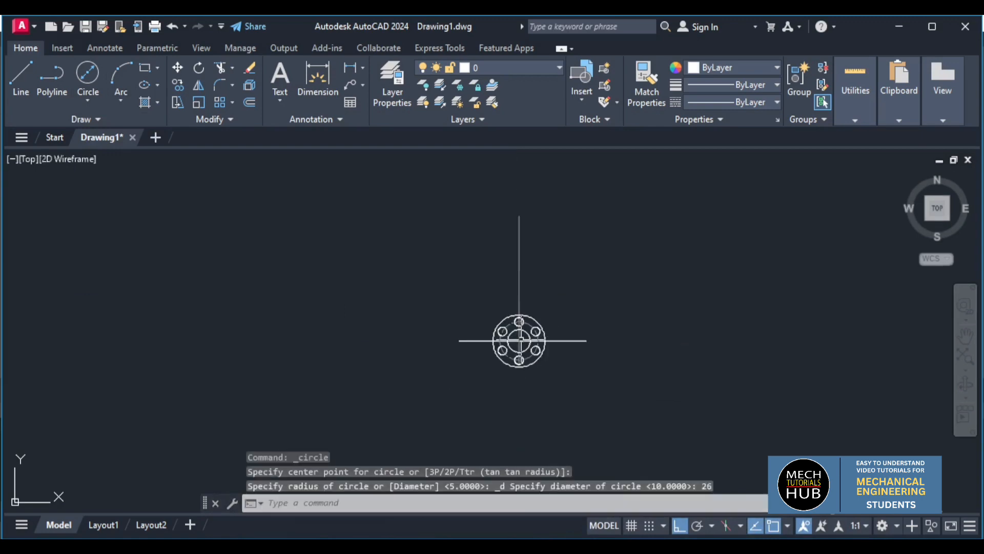
scroll(520, 354, "up", 2)
scroll(520, 353, "down", 1)
scroll(523, 364, "up", 4)
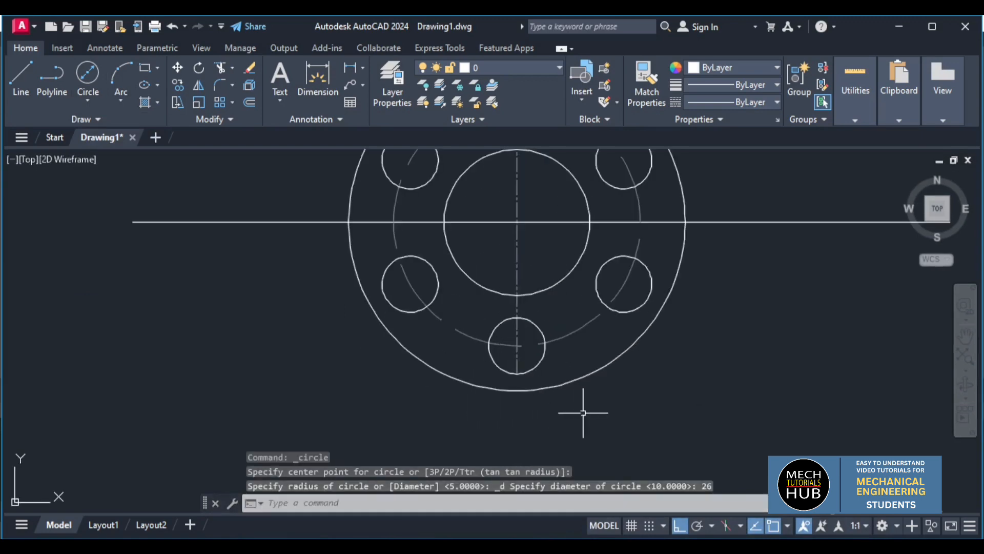
type("ex")
key("Return")
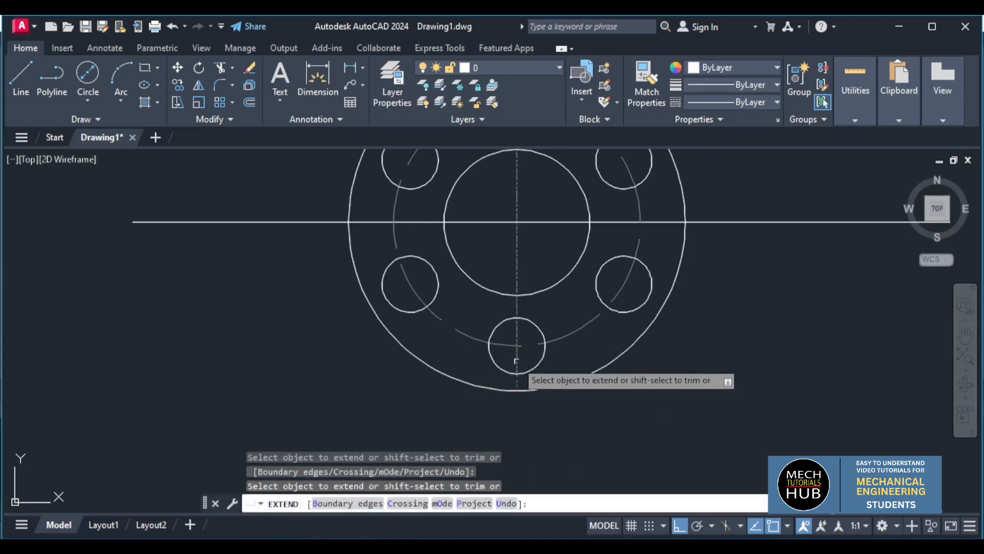
key("Escape")
Apply the CENTERX2 linetype and a gray index color to the hub's horizontal centerline.
scroll(523, 390, "down", 4)
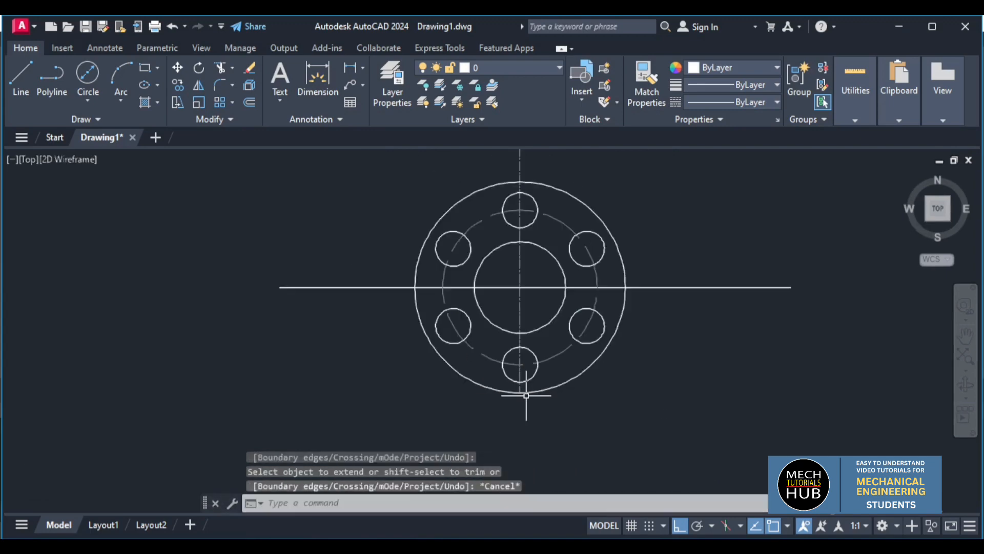
mouse_move(707, 400)
left_mouse_down()
mouse_move(664, 272)
mouse_move(666, 246)
left_mouse_up()
left_click(709, 105)
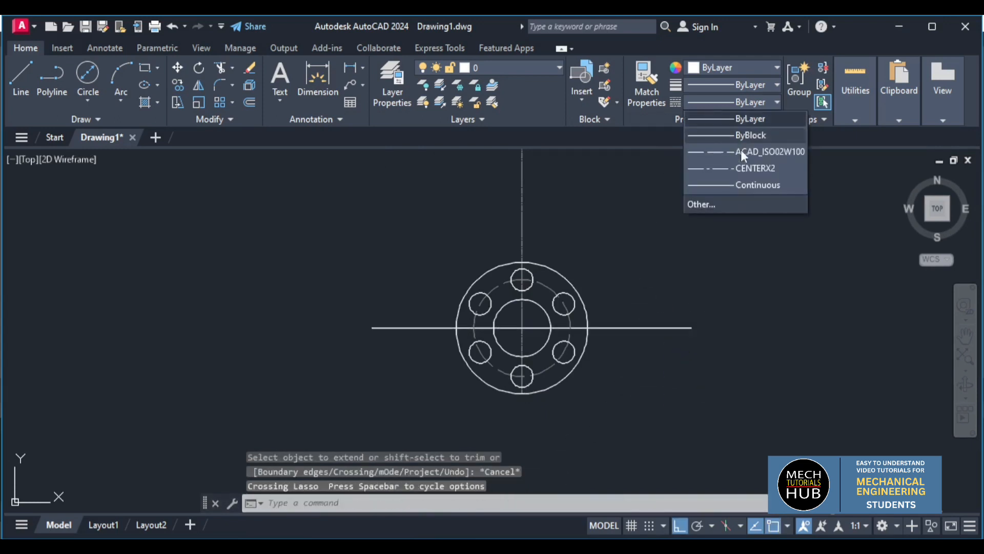
left_click(752, 170)
left_click(758, 68)
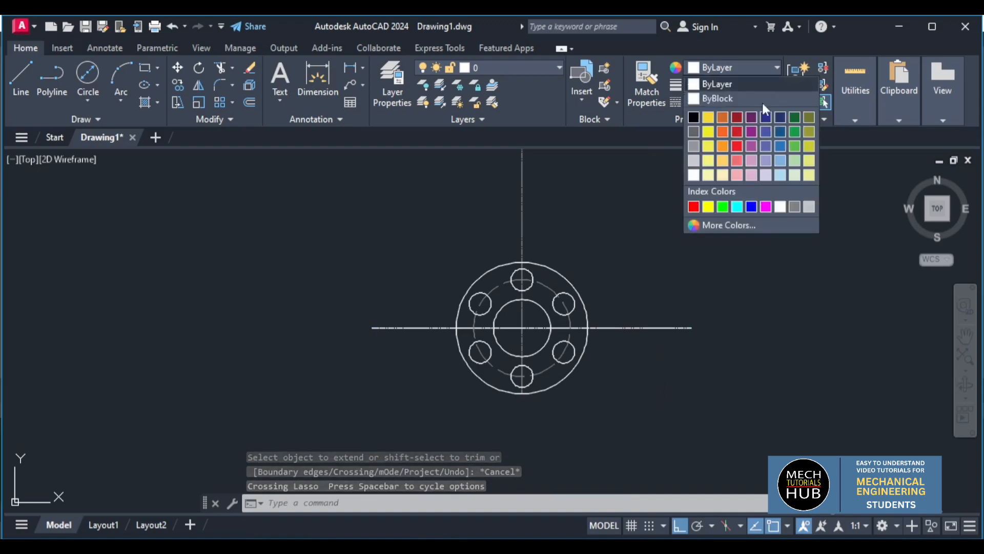
left_click(796, 204)
key("Escape")
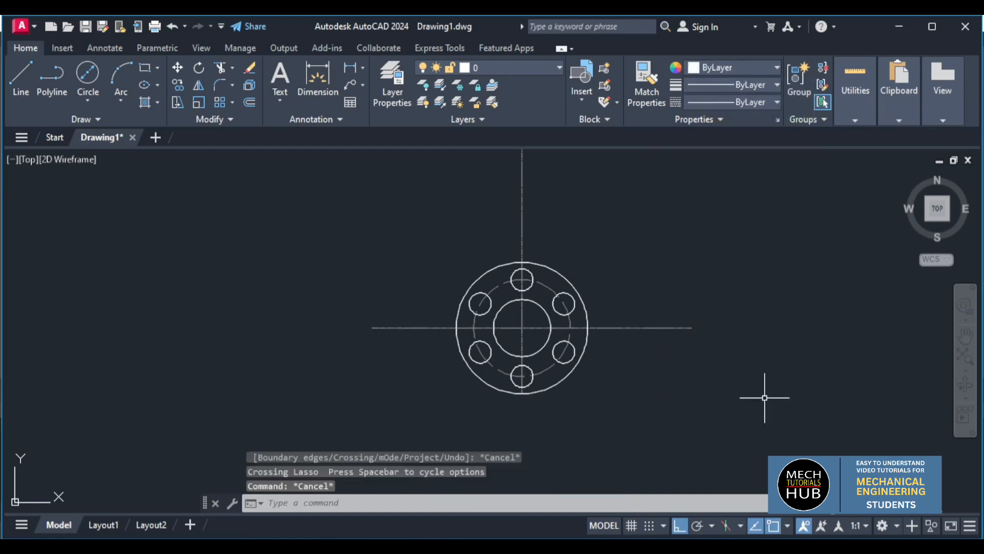
Following the reference image, offset the hub's horizontal centerline 90 upward.
scroll(765, 397, "down", 3)
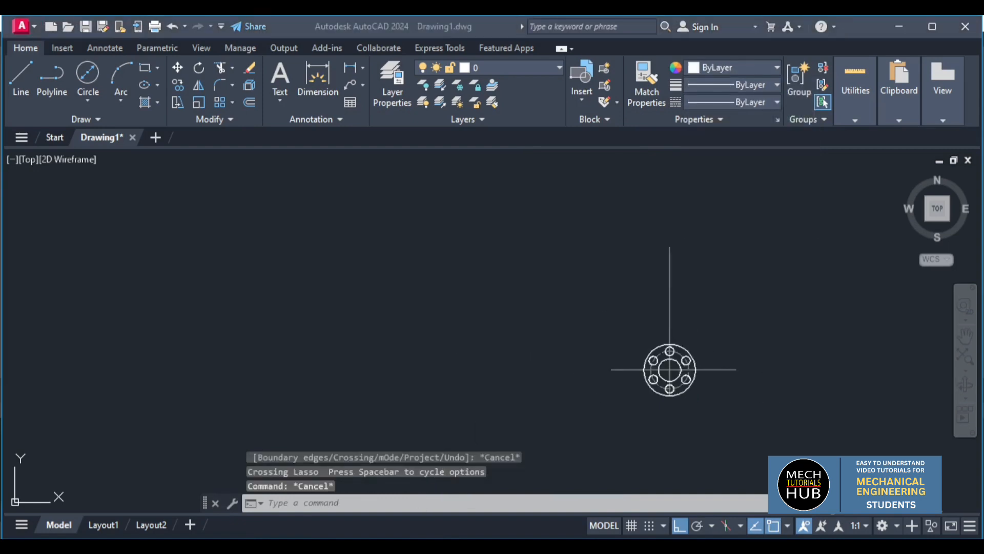
key("alt+Tab")
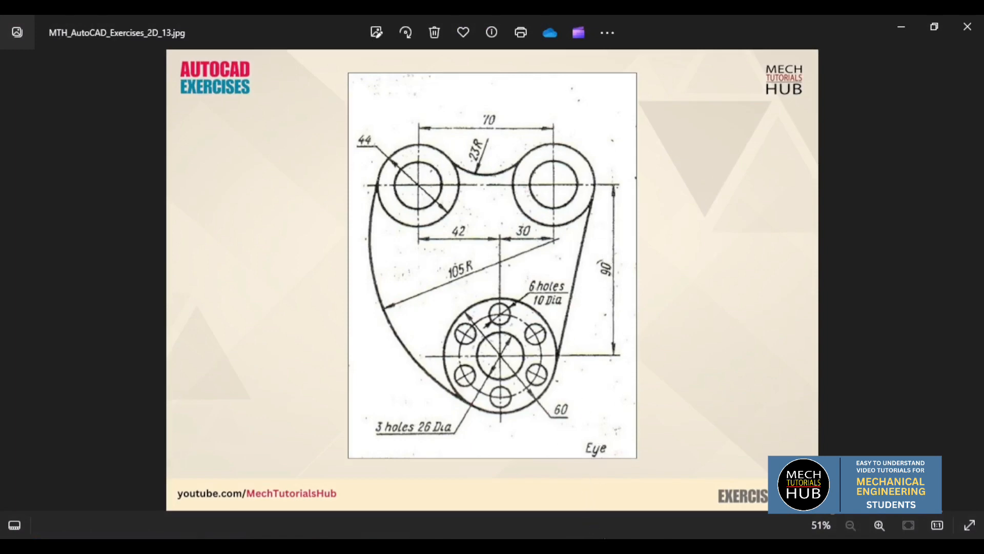
key("alt+Tab")
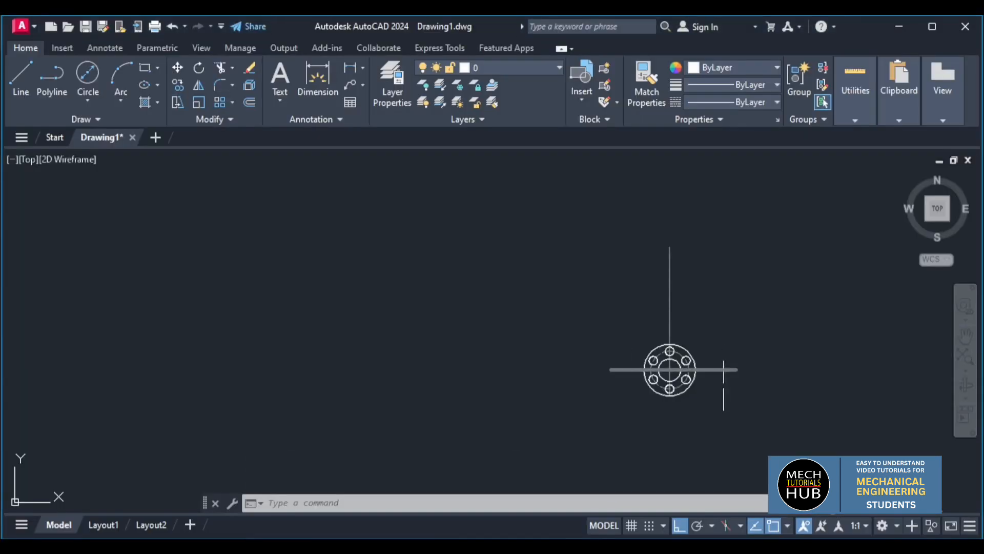
type("o")
key("Return")
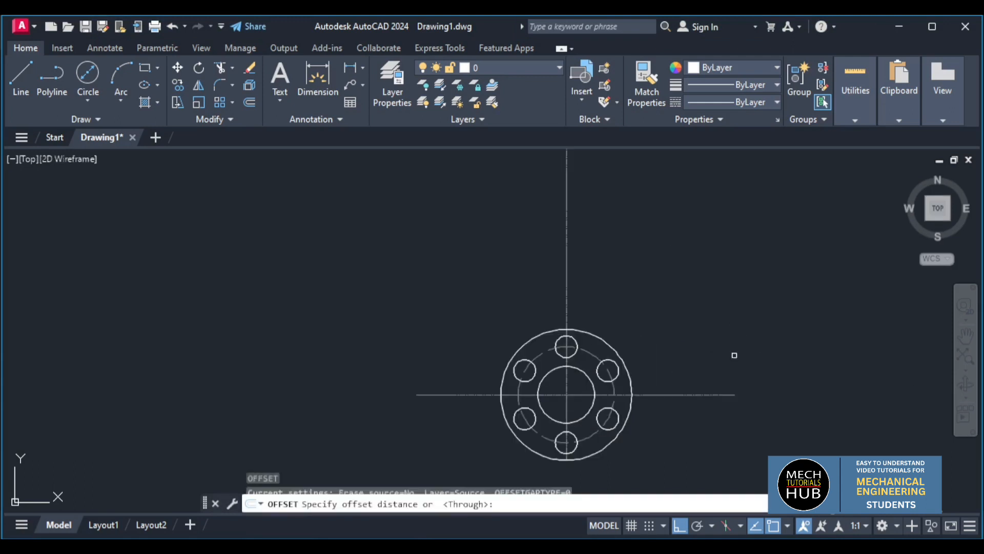
key("Return")
left_click(690, 396)
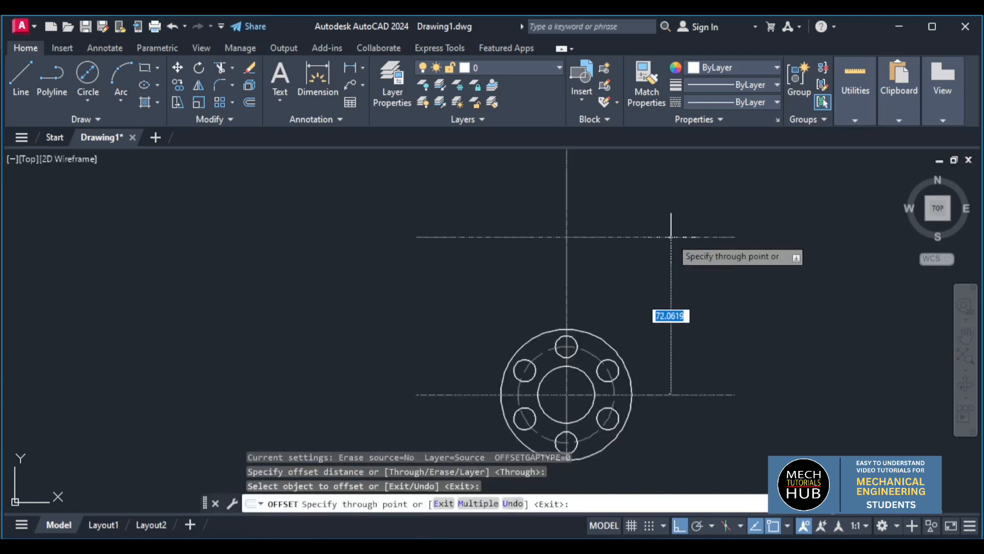
type("90")
key("Return")
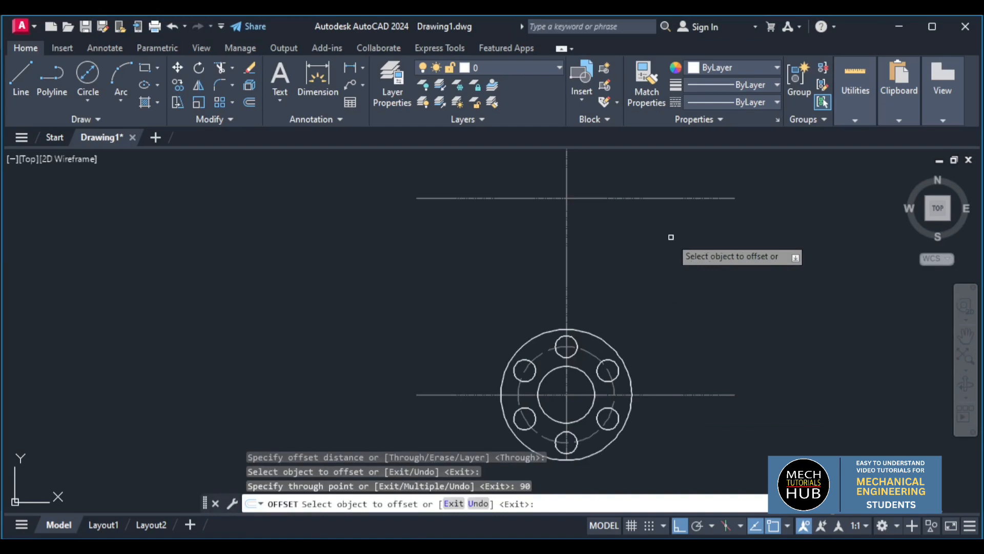
key("Escape")
Offset the hub's vertical centerline 30 to the right.
key("alt+Tab")
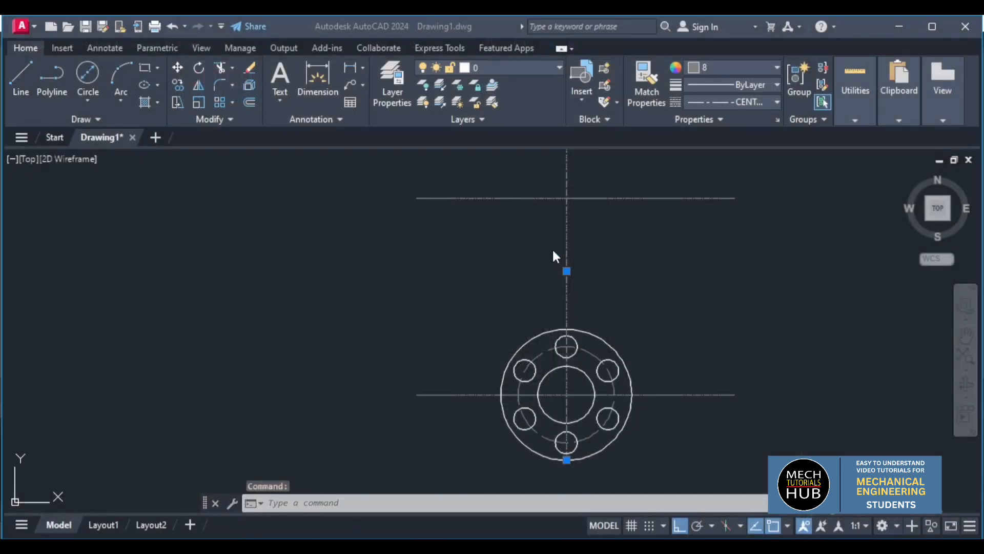
key("Escape")
key("Escape")
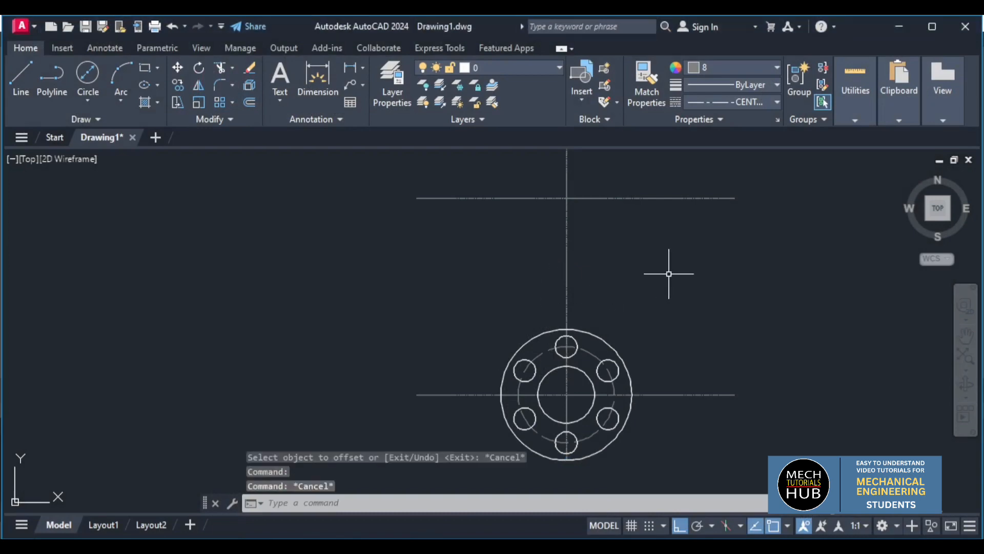
key("Return")
key("Return")
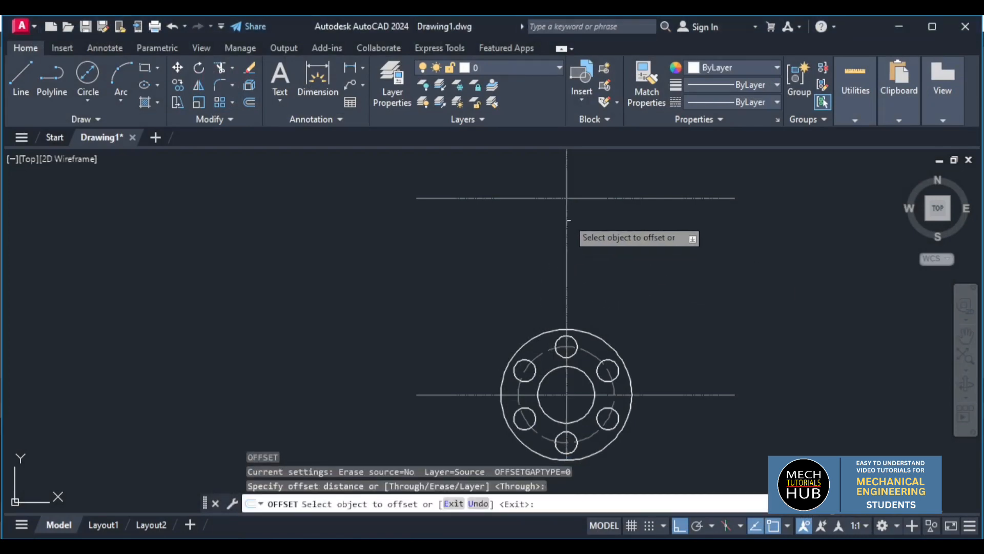
left_click(567, 221)
type("30")
key("Return")
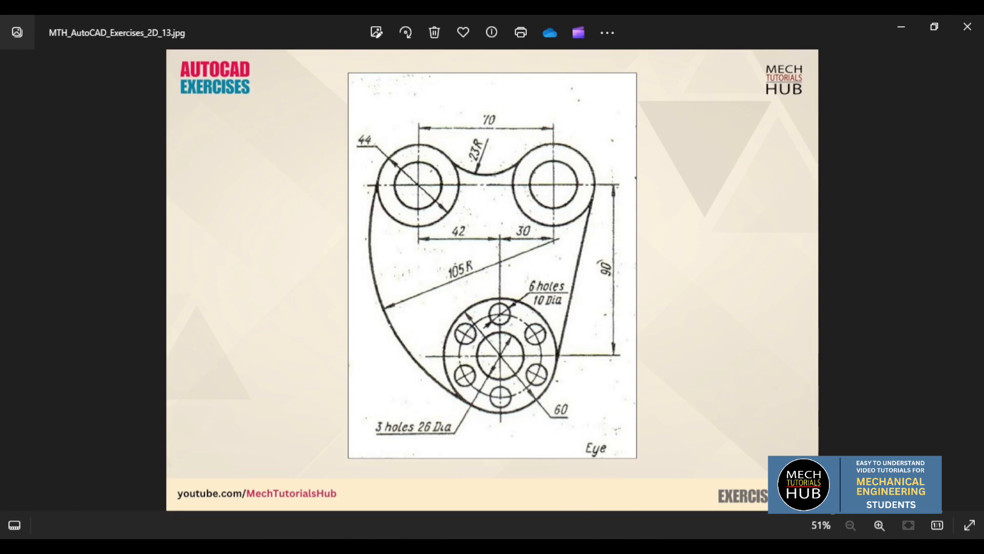
Offset the hub's vertical centerline 40 to the left.
key("alt+Tab")
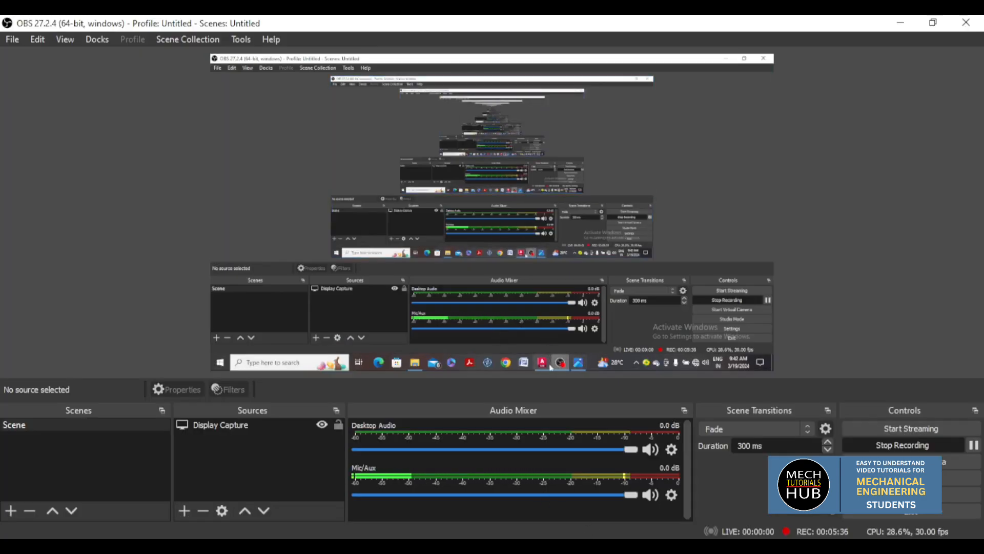
left_click(584, 553)
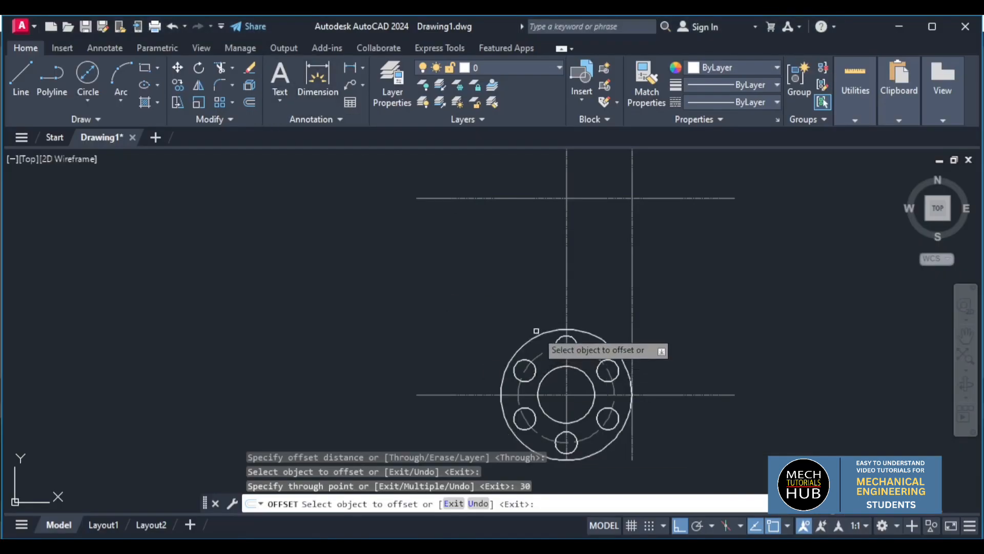
left_click(567, 290)
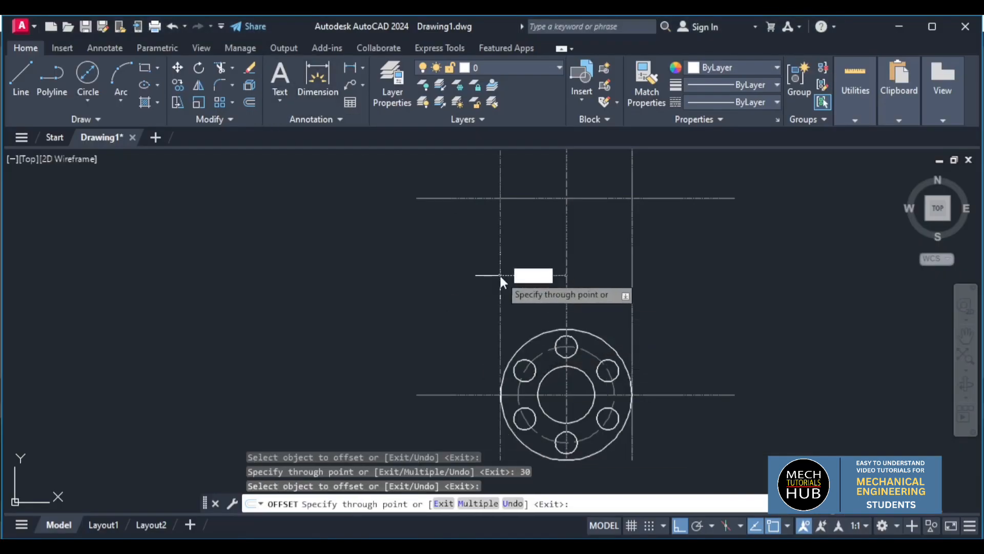
type("40")
key("Return")
scroll(500, 276, "down", 2)
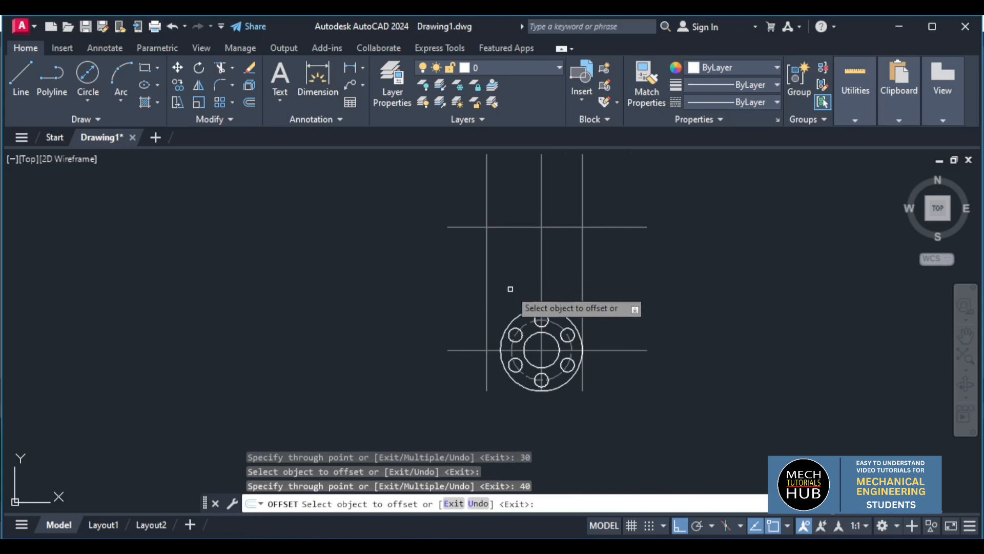
key("Escape")
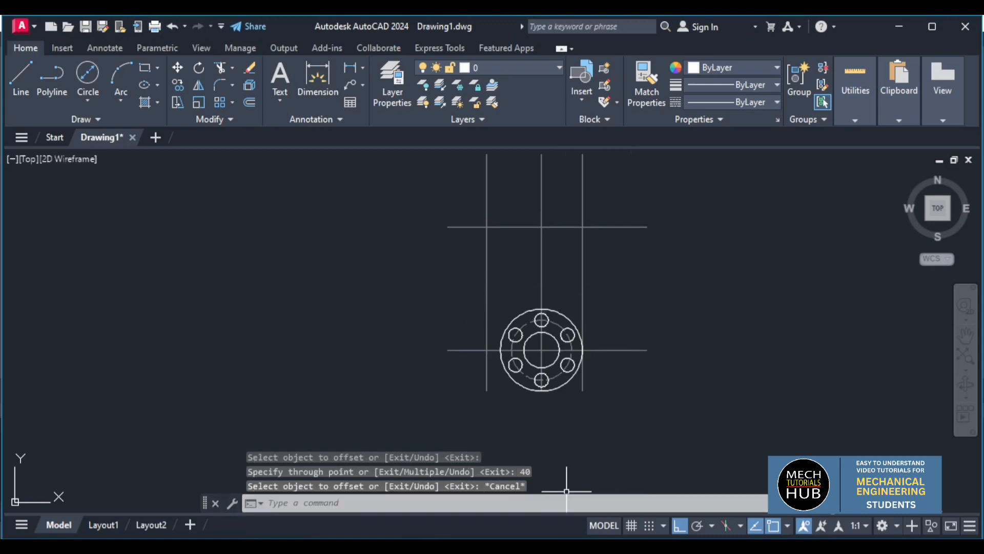
left_click(566, 547)
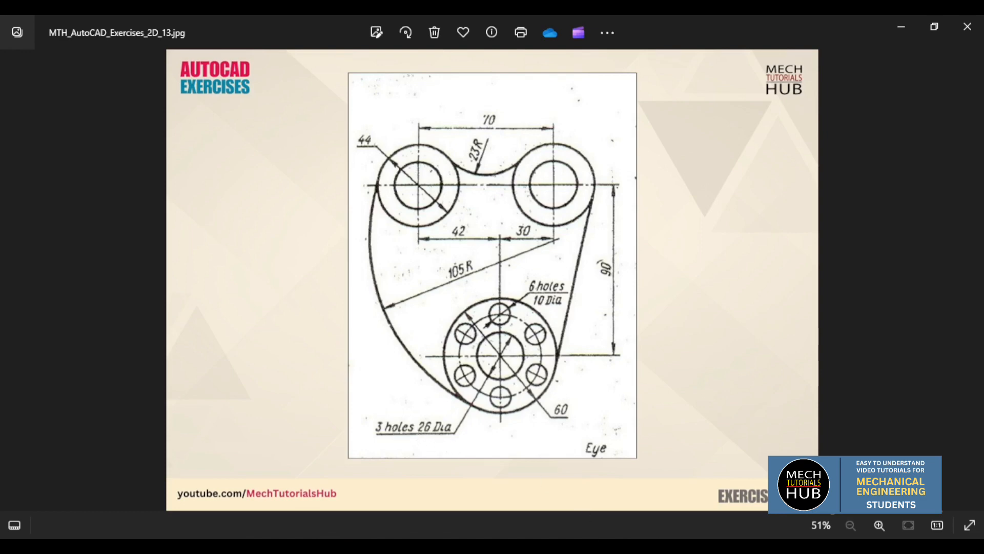
left_click(598, 545)
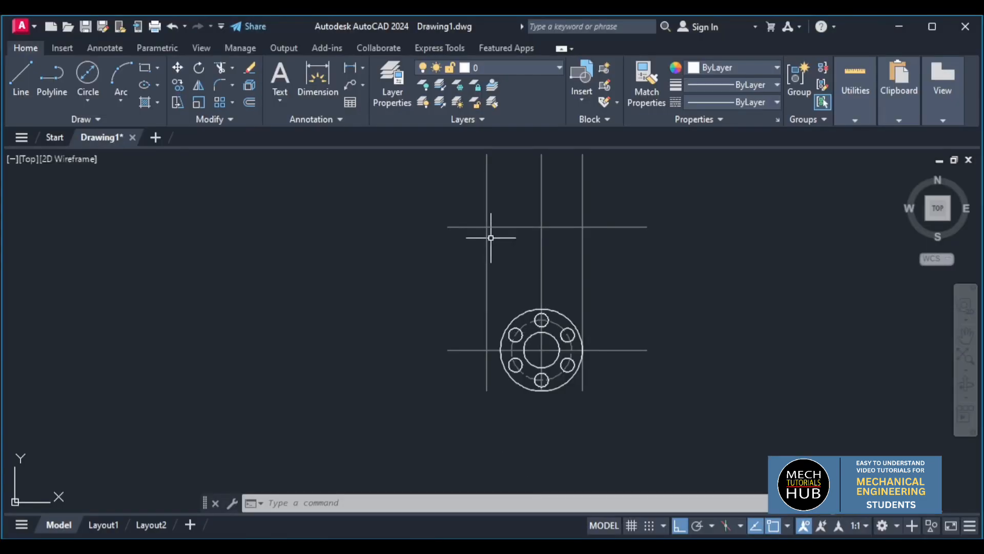
scroll(490, 237, "up", 2)
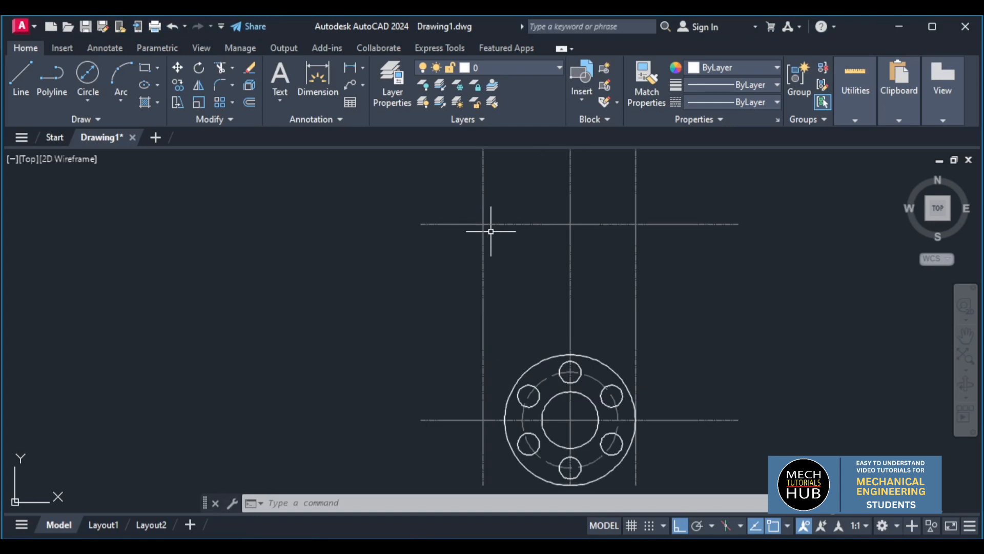
left_click(88, 97)
left_click(109, 127)
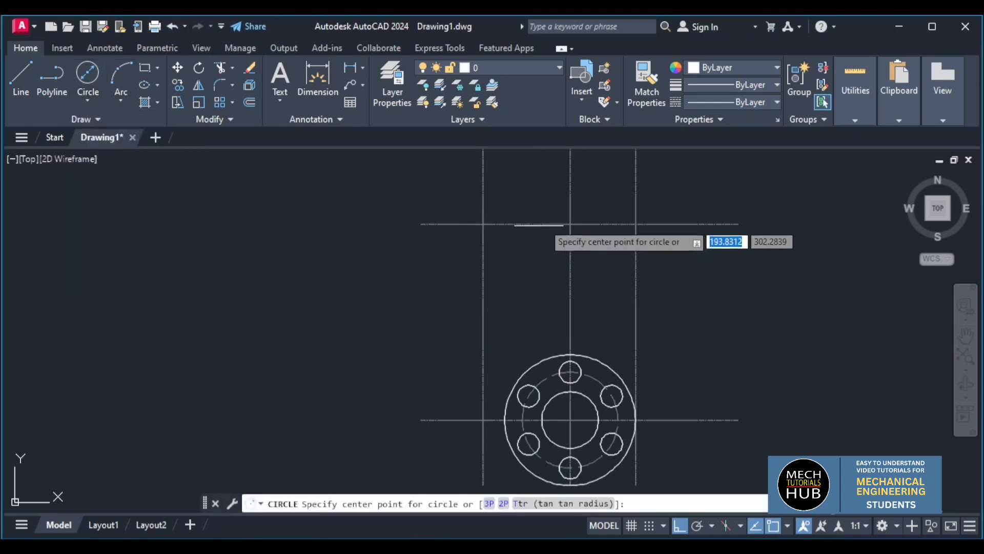
left_click(483, 224)
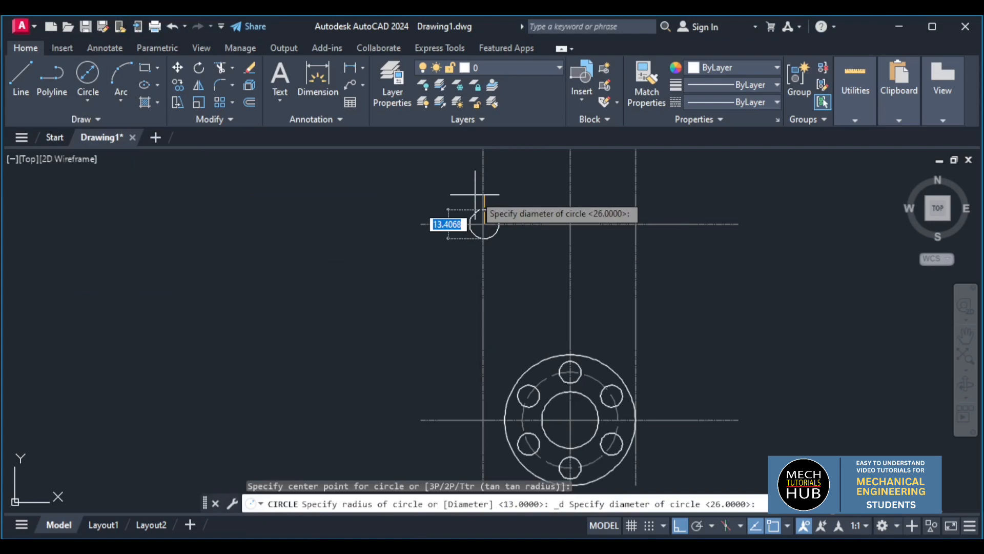
key("Escape")
Draw concentric circles of diameters 44 and 26 at the intersection of the upper horizontal and left vertical centerlines.
left_click(93, 94)
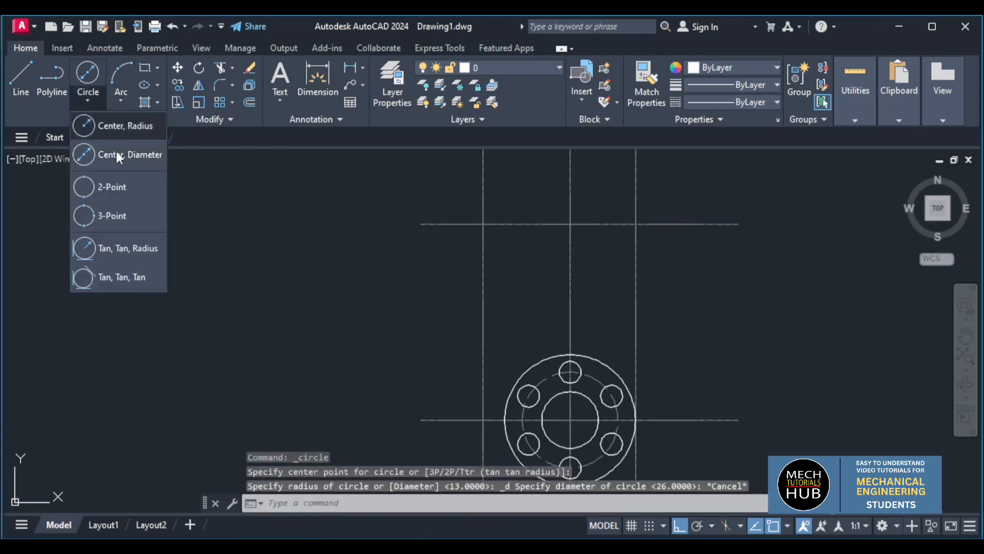
left_click(117, 155)
left_click(484, 224)
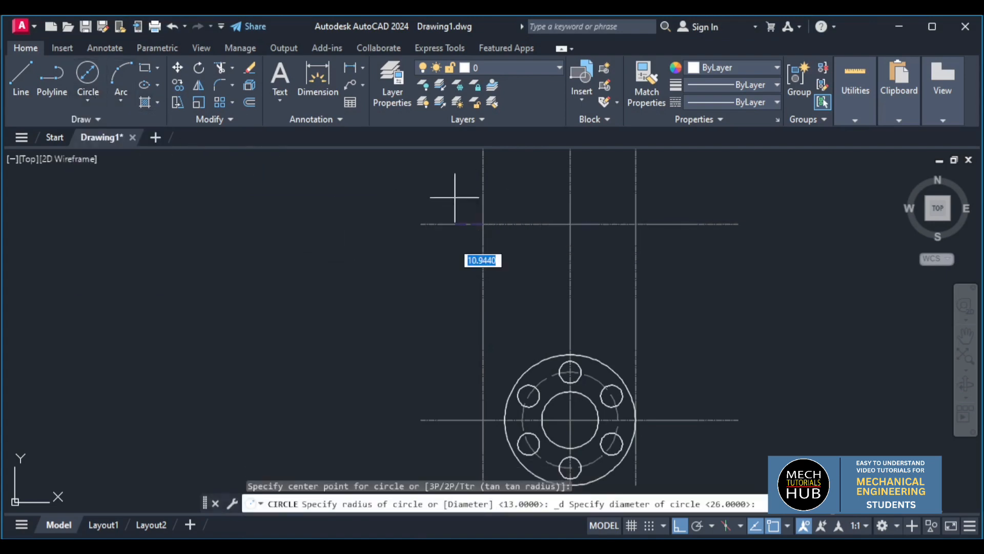
type("44")
key("Return")
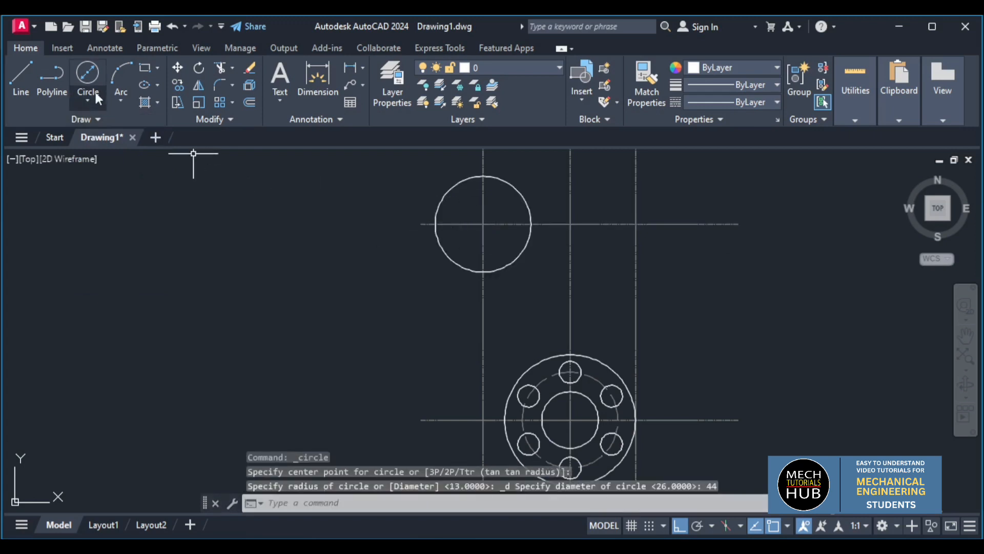
key("Return")
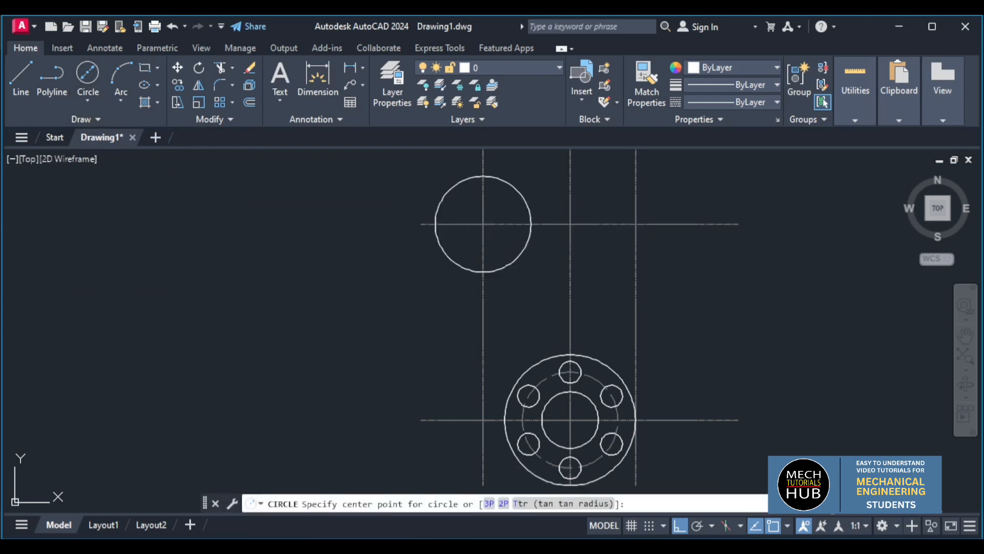
left_click(484, 224)
type("26")
key("Return")
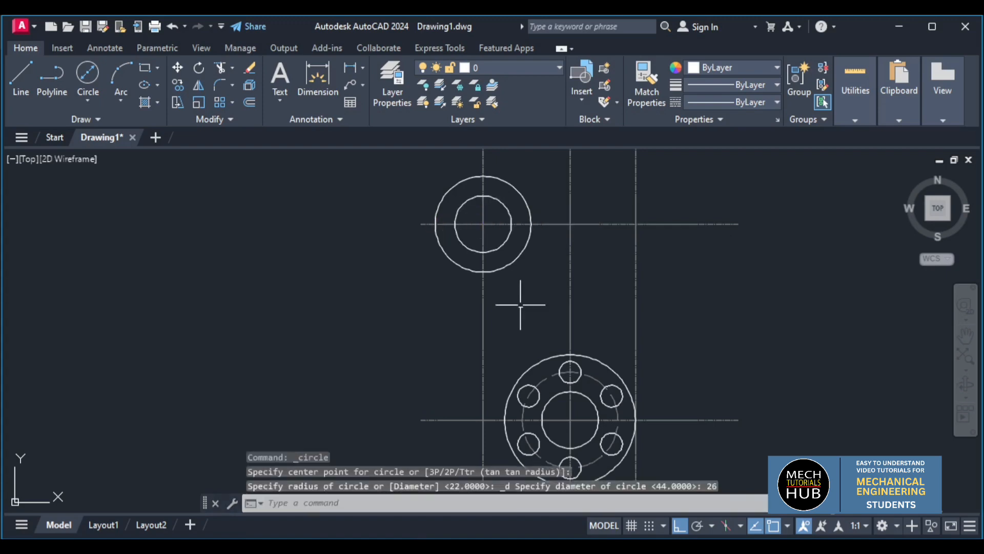
Try a circle of radius 44 at the intersection of the upper horizontal and right vertical centerlines, and undo it.
key("Return")
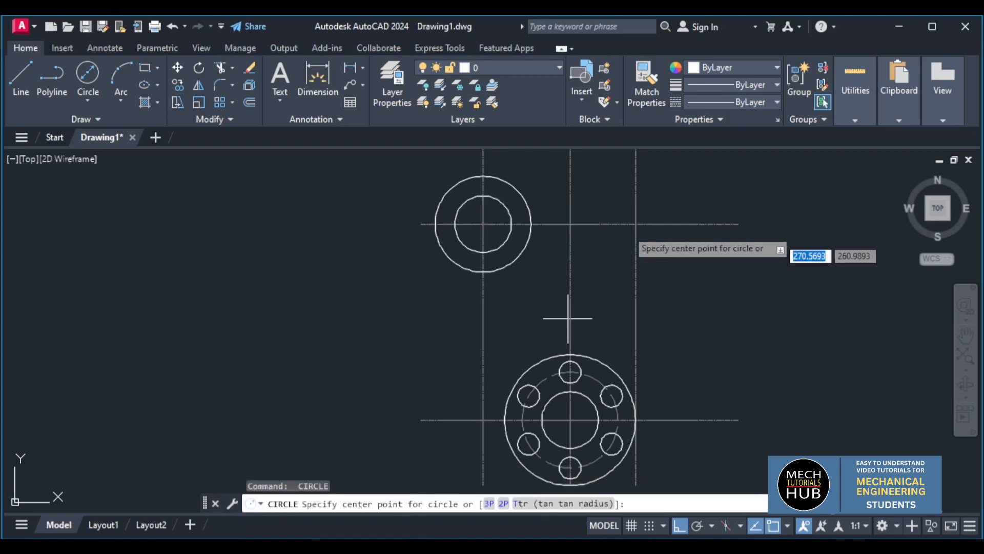
left_click(636, 224)
type("4")
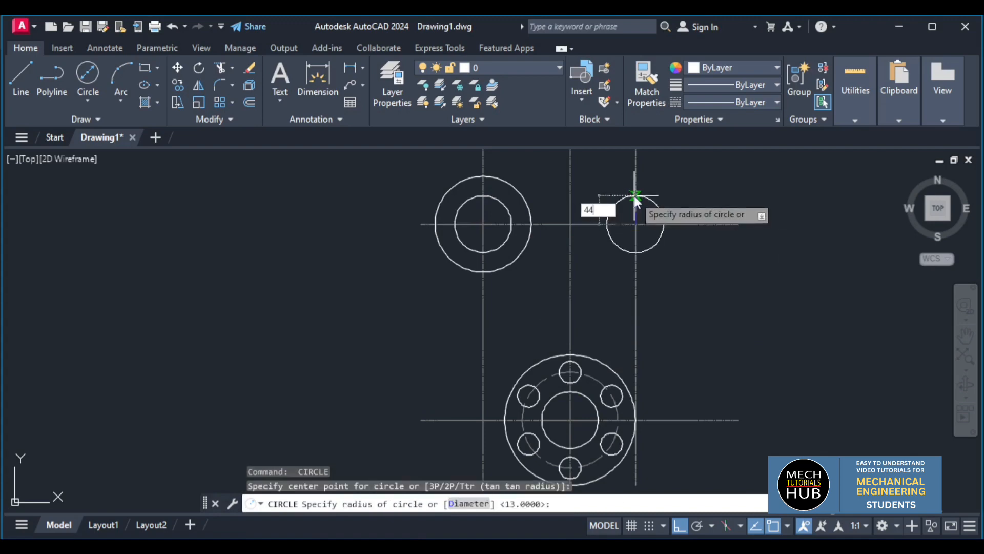
type("4")
key("Return")
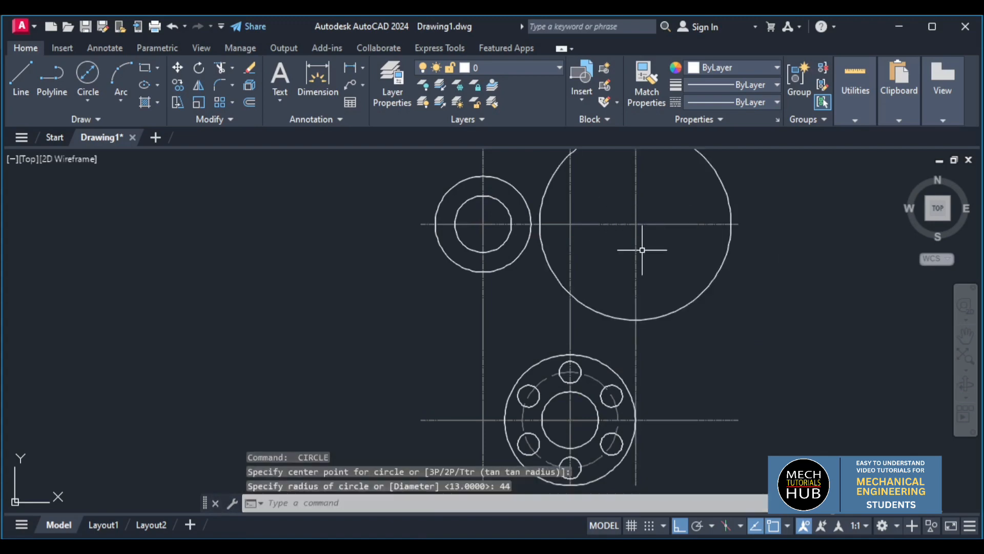
key("ctrl+z")
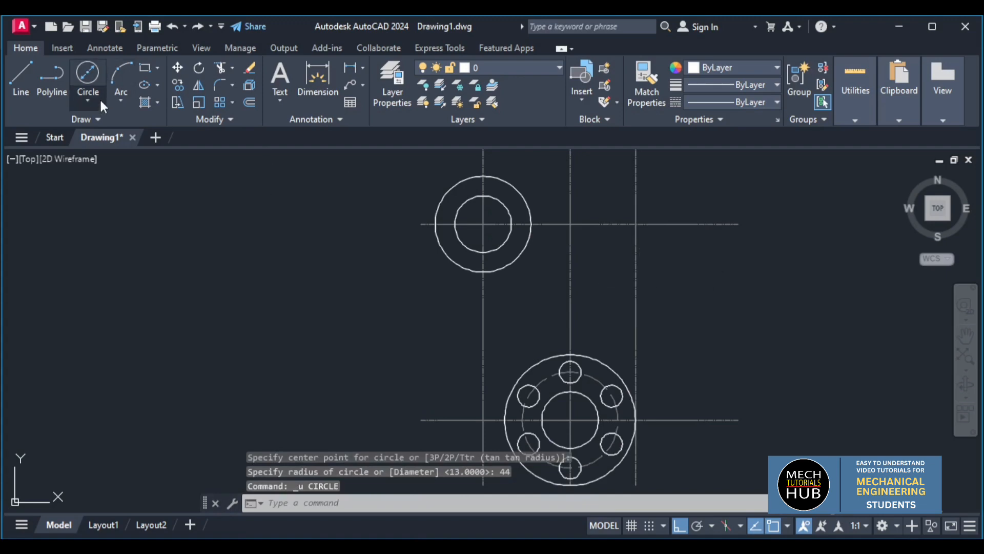
Draw concentric circles of diameters 44 and 26 at the intersection of the upper horizontal and right vertical centerlines.
left_click(92, 100)
left_click(123, 155)
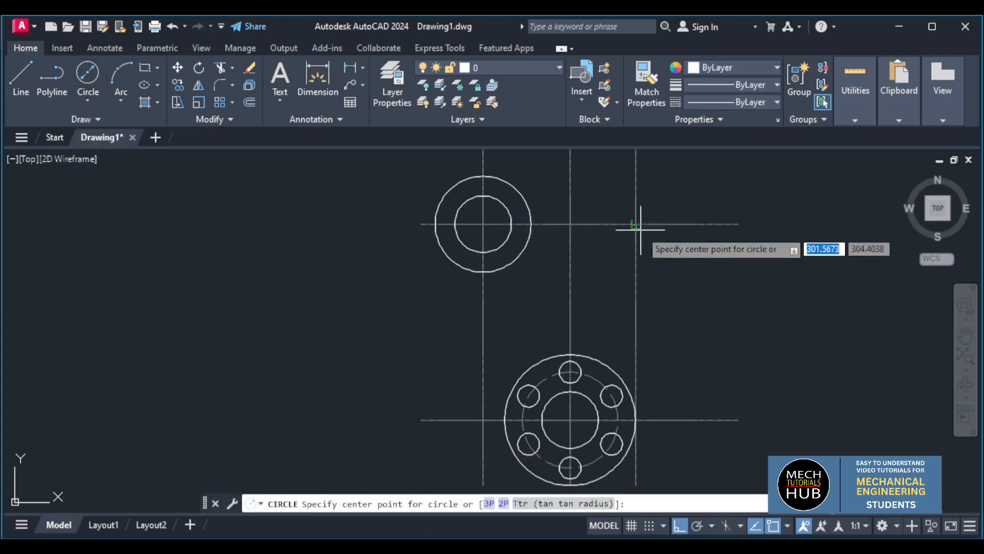
left_click(634, 226)
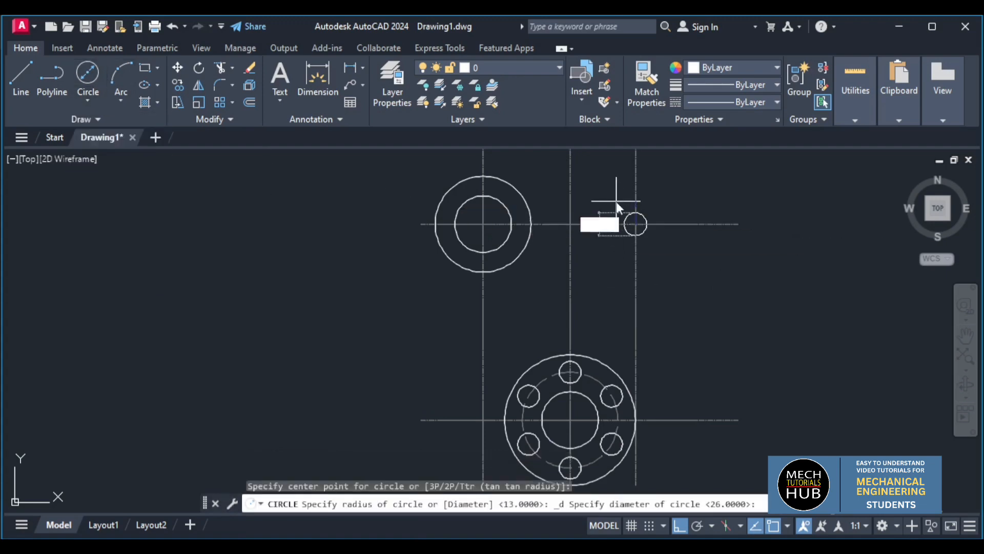
key("Return")
type("44")
key("Return")
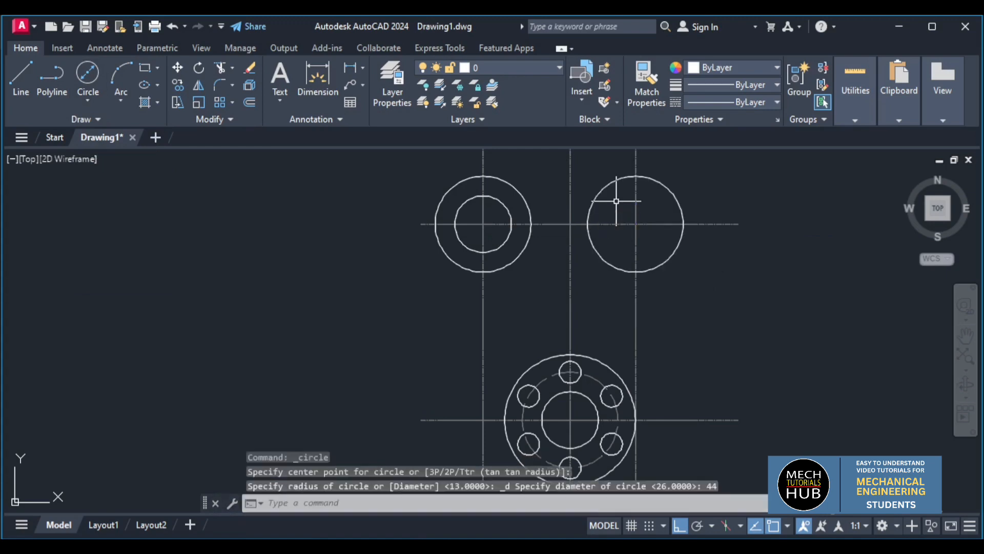
left_click(94, 69)
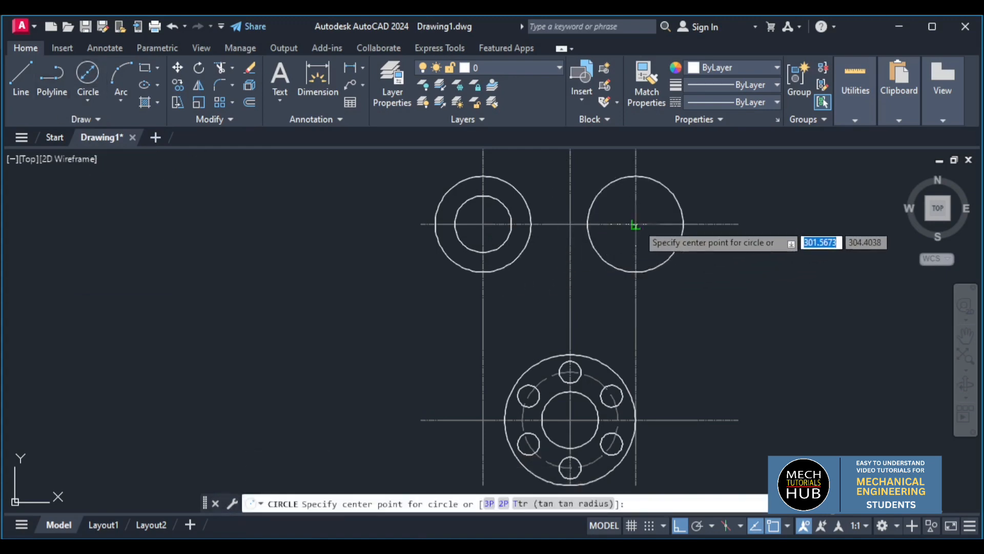
left_click(634, 225)
type("26")
key("Return")
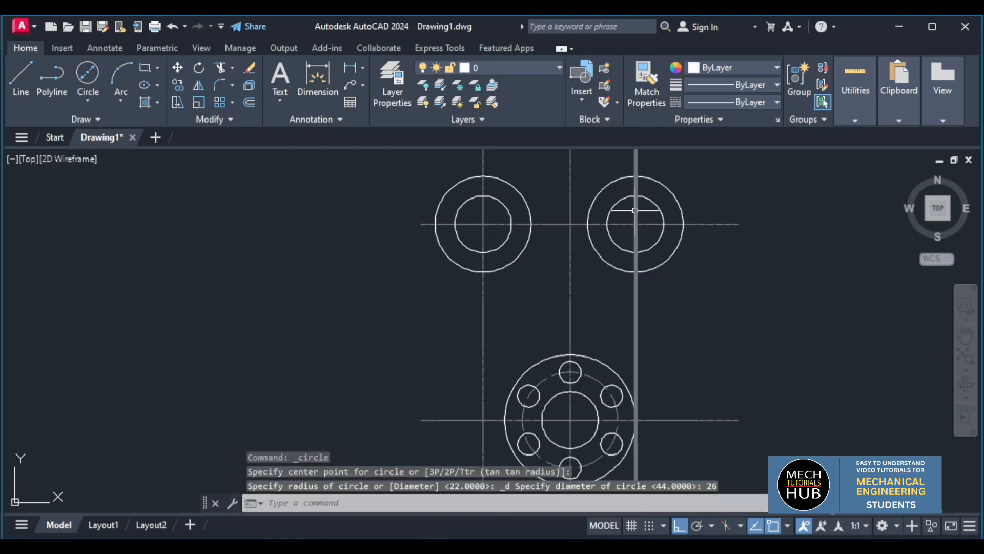
Switch to the reference image to check the outline connecting the two upper bosses and the hub.
scroll(636, 225, "down", 2)
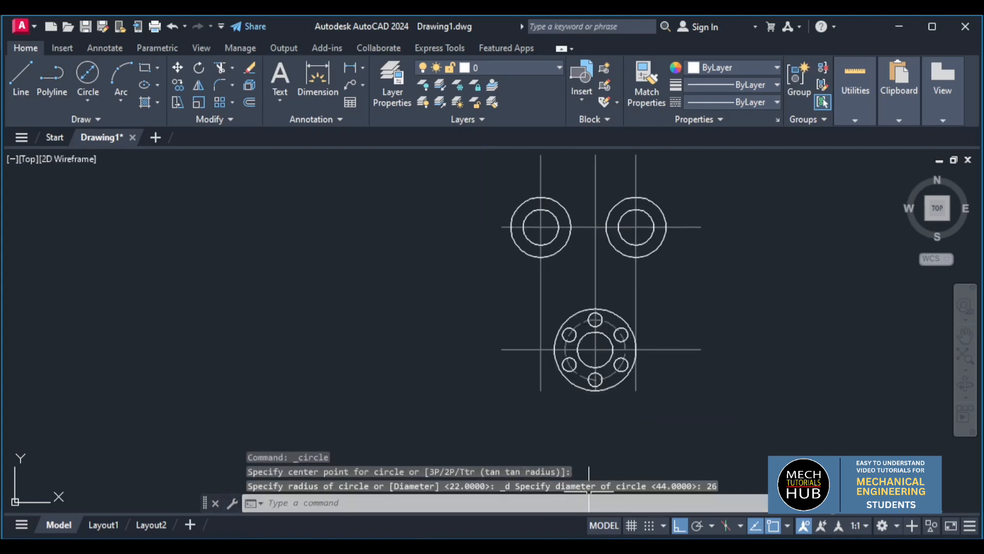
left_click(581, 550)
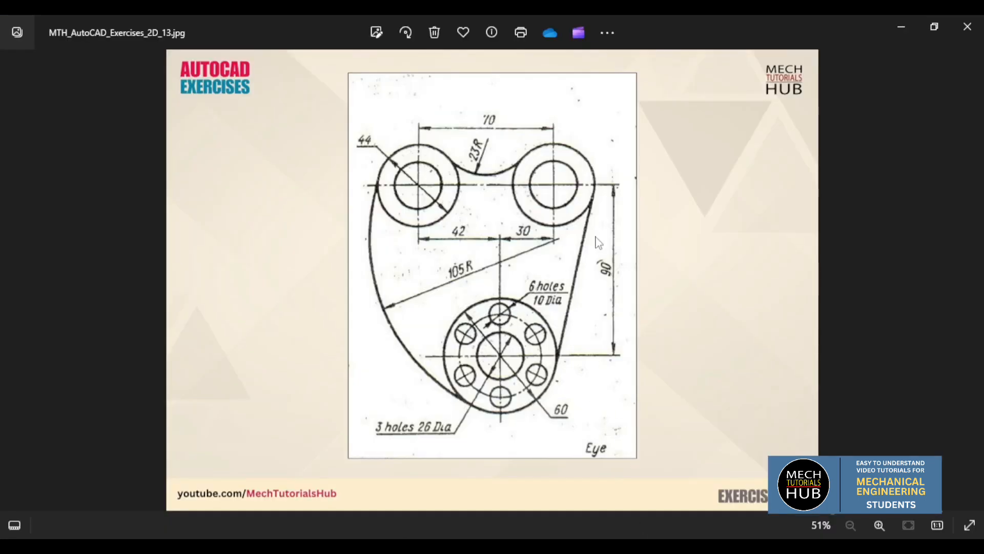